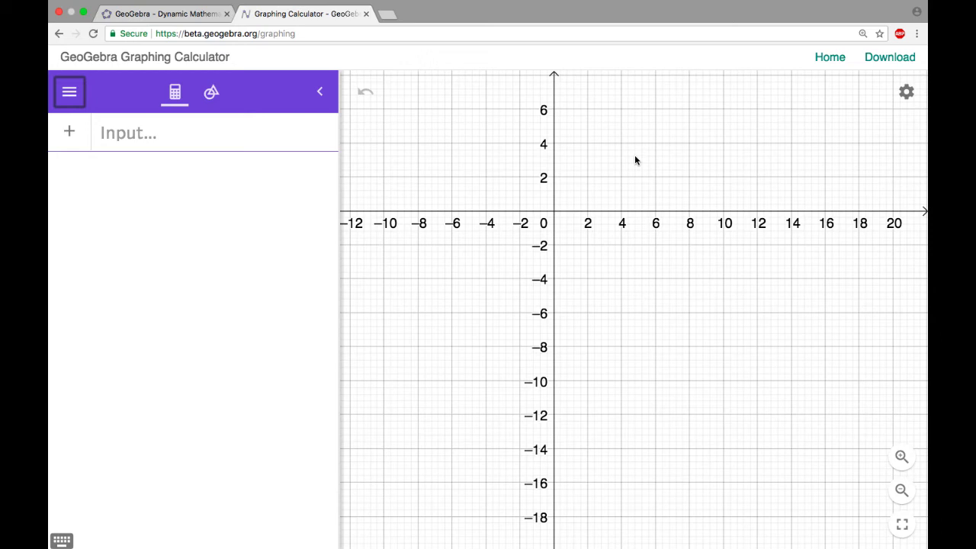
# Step: Create a slider for the variable v
pyautogui.moveTo(620, 157); pyautogui.dragTo(745, 258)
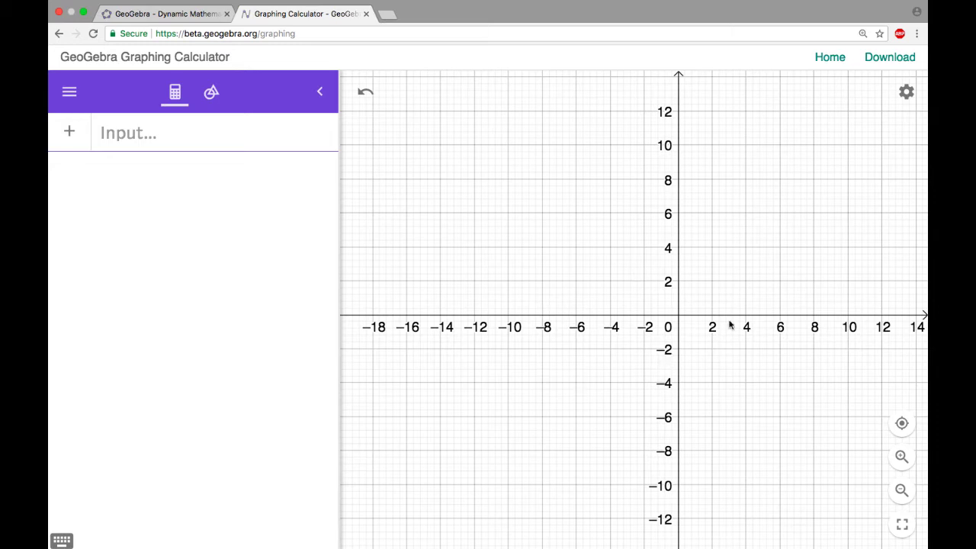
pyautogui.click(181, 141)
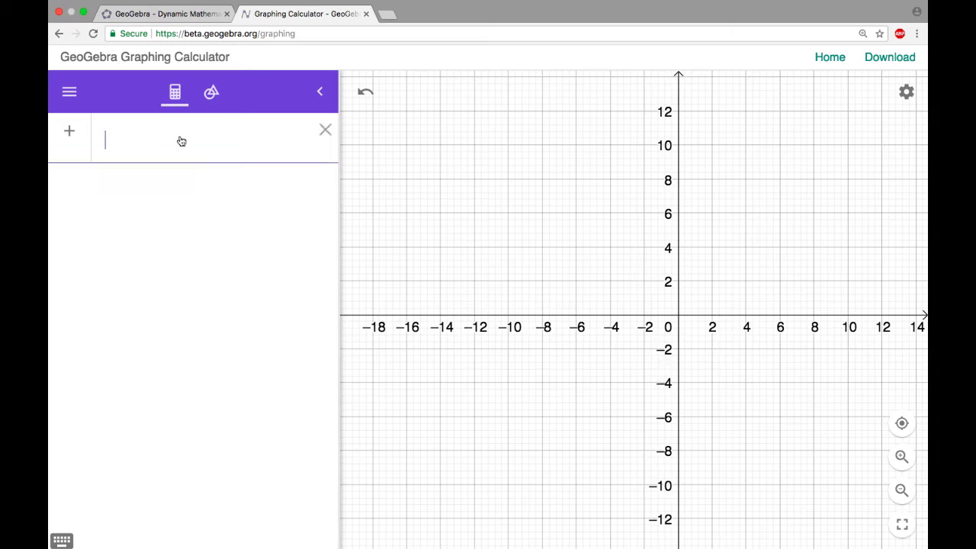
pyautogui.write('v')
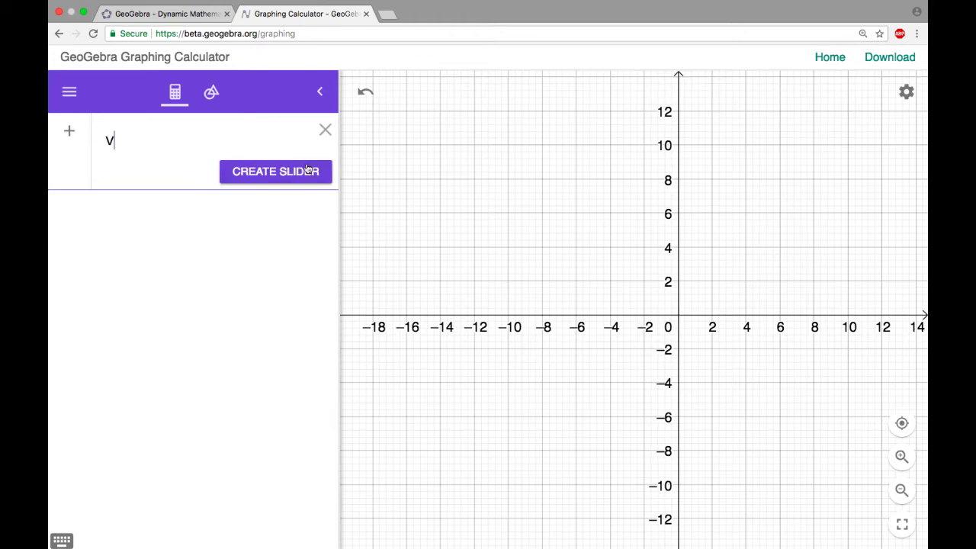
pyautogui.click(287, 172)
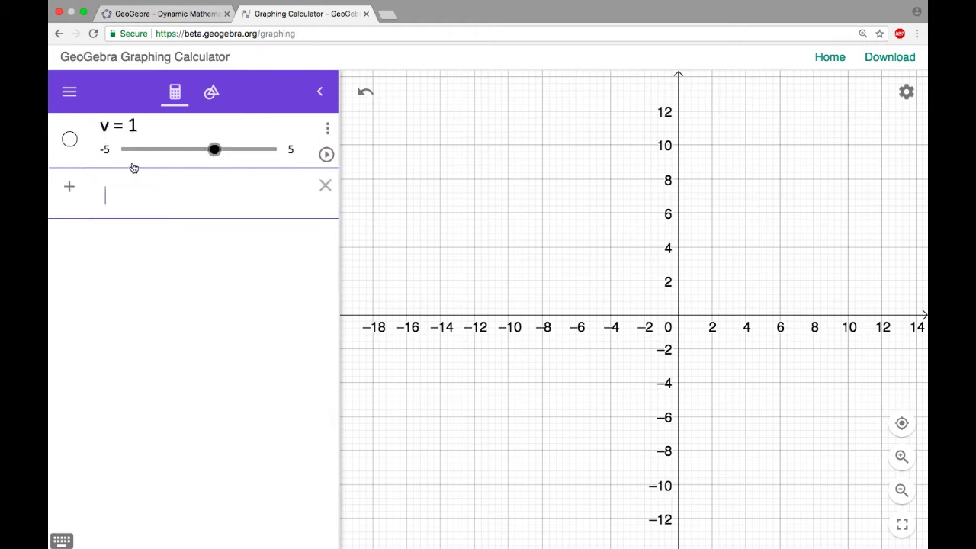
# Step: Set the range of slider v to a minimum of 0 and a maximum of 32
pyautogui.click(106, 151)
pyautogui.write('0')
pyautogui.click(193, 153)
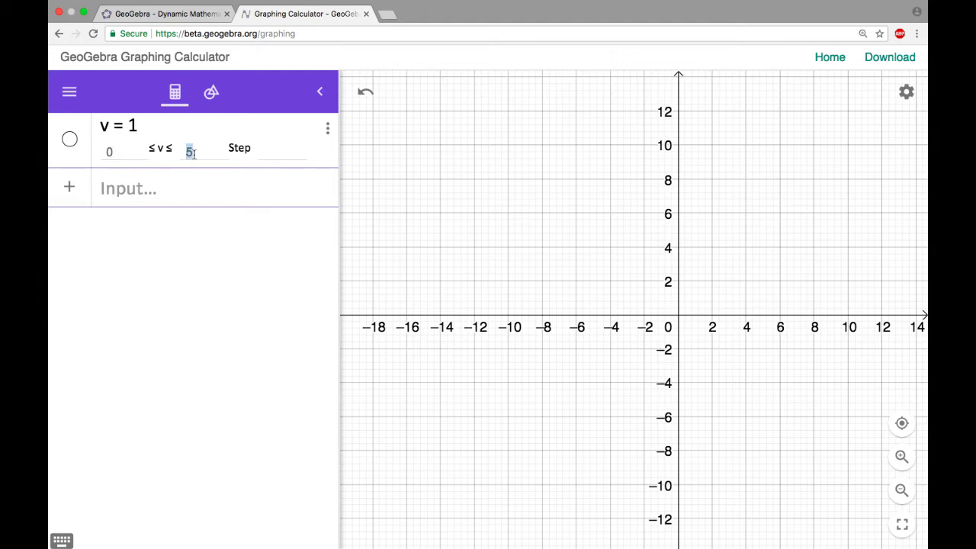
pyautogui.write('32')
pyautogui.press('Return')
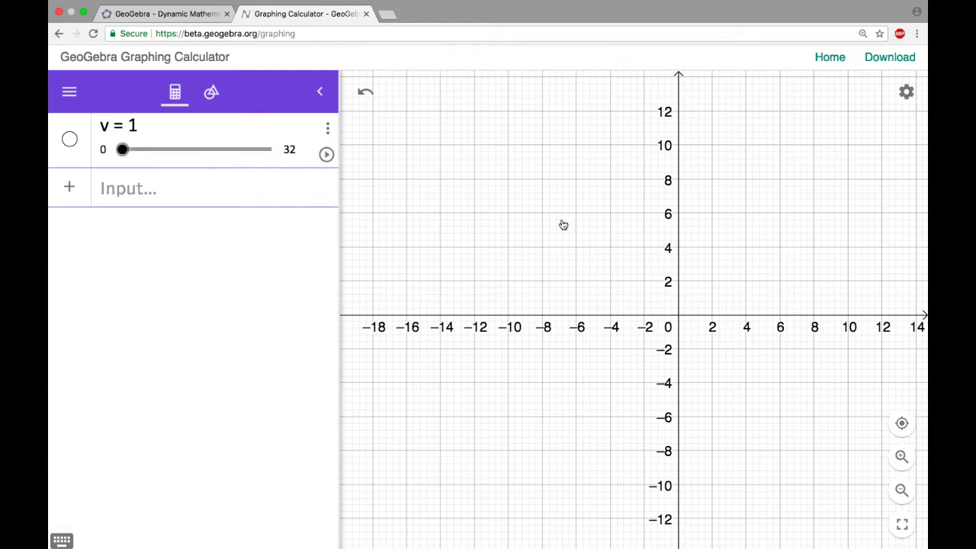
# Step: Start a new Curve command with the x-expression 4 − 2sin(pi/16 t)
pyautogui.moveTo(563, 225); pyautogui.dragTo(523, 211)
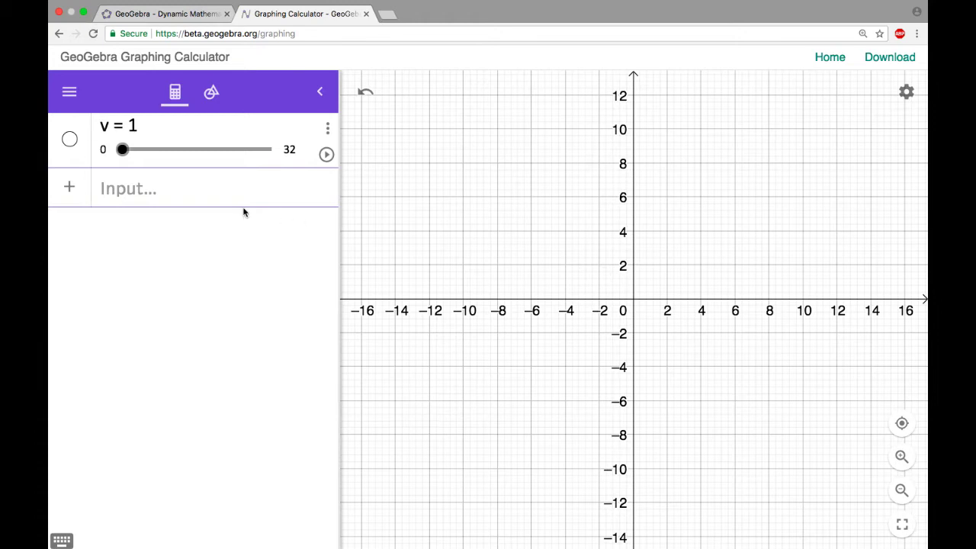
pyautogui.click(206, 201)
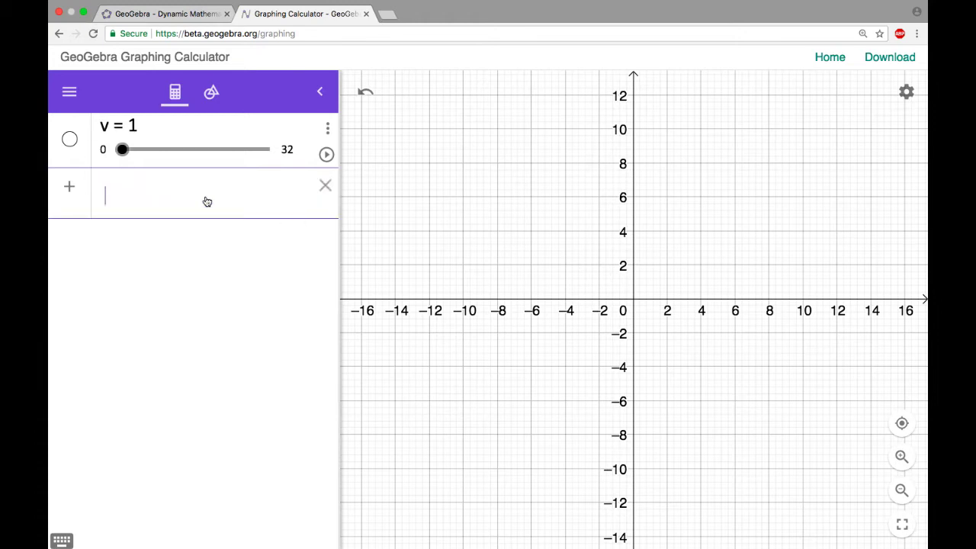
pyautogui.write('curve (')
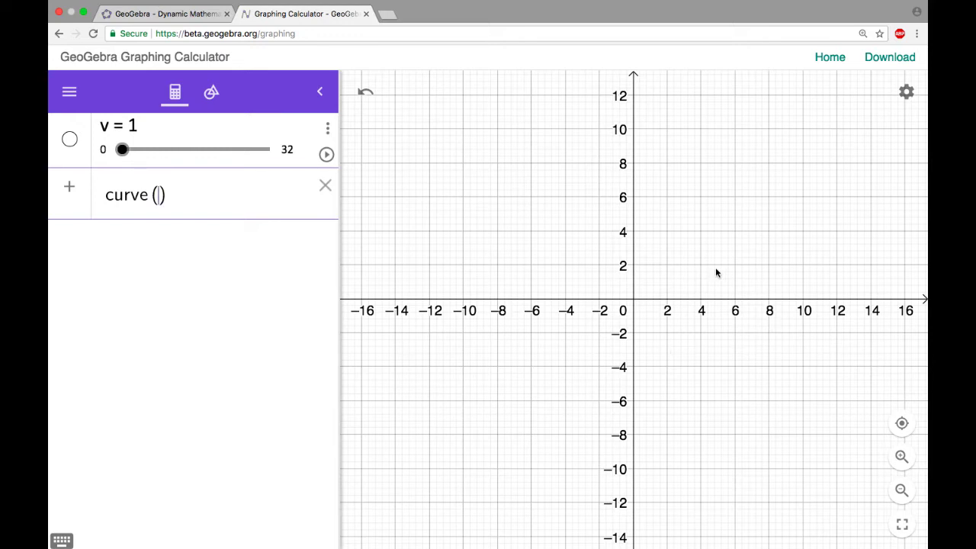
pyautogui.write('4')
pyautogui.write('-2')
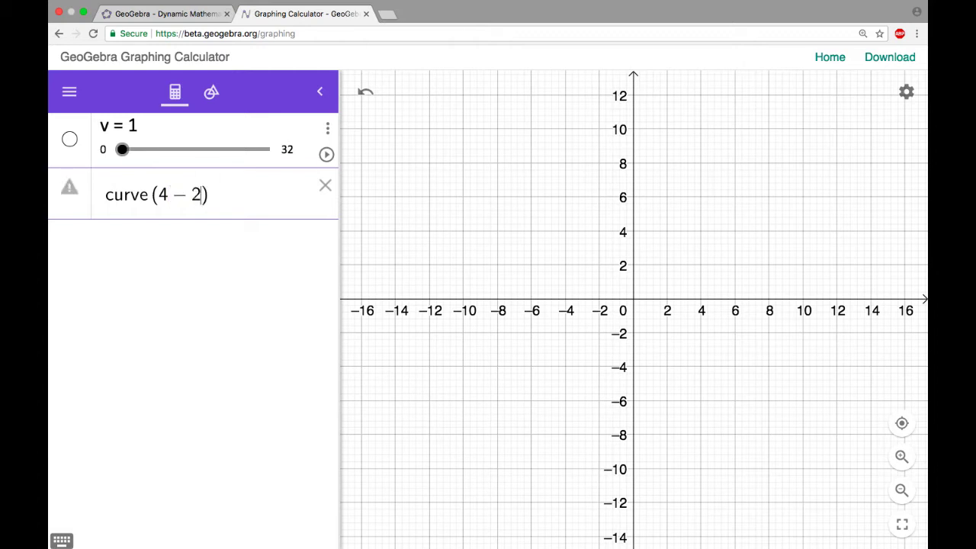
pyautogui.write('sin(')
pyautogui.write('pi/16')
pyautogui.press('Right')
pyautogui.write('t')
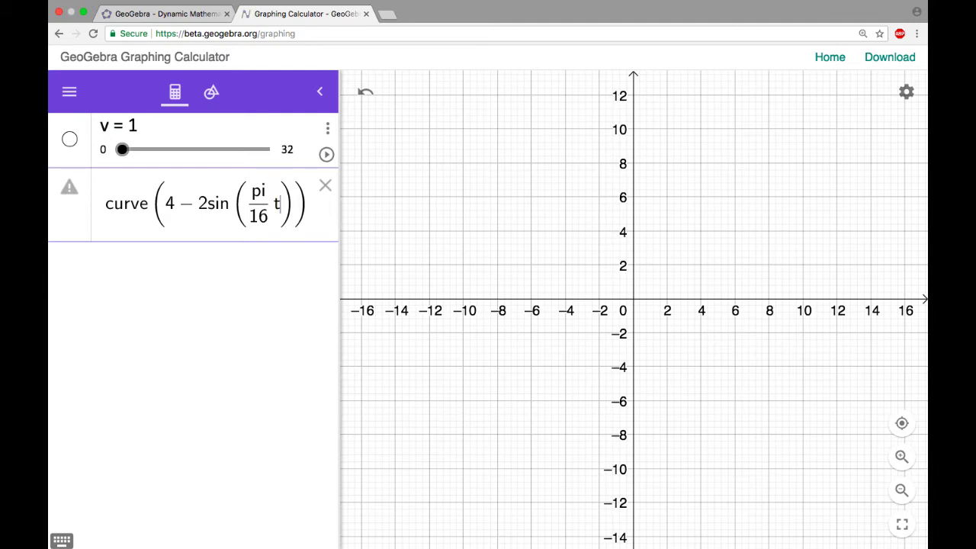
# Step: Complete the curve with the y-expression 2cos(pi/16 t) and parameter t running from 0 to 32
pyautogui.press('Right')
pyautogui.write(',')
pyautogui.write('2cos(')
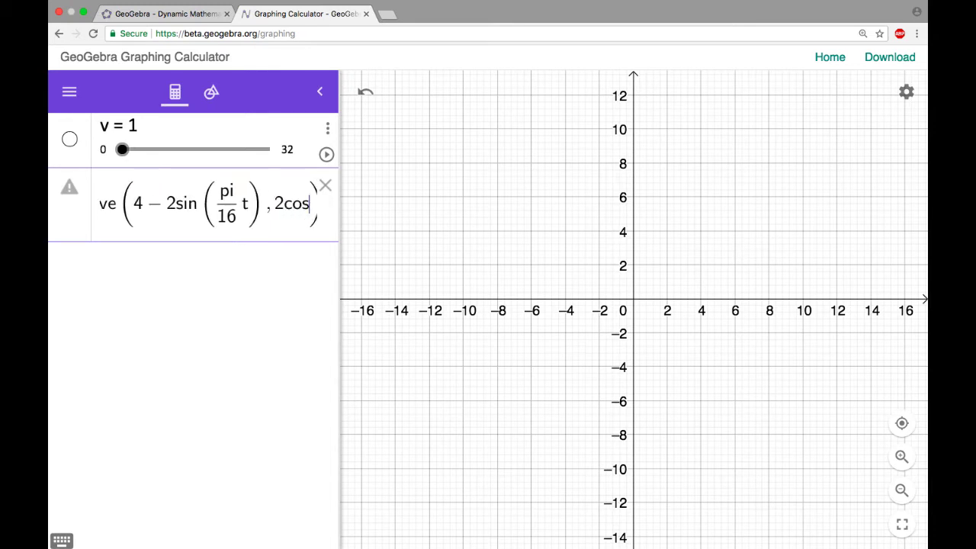
pyautogui.write('pi/16')
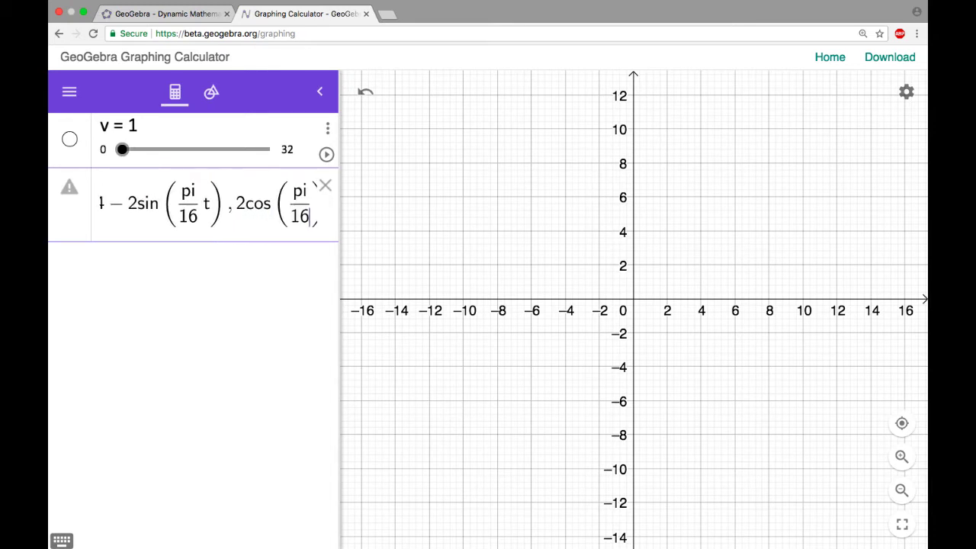
pyautogui.press('Right')
pyautogui.write('t')
pyautogui.press('Right')
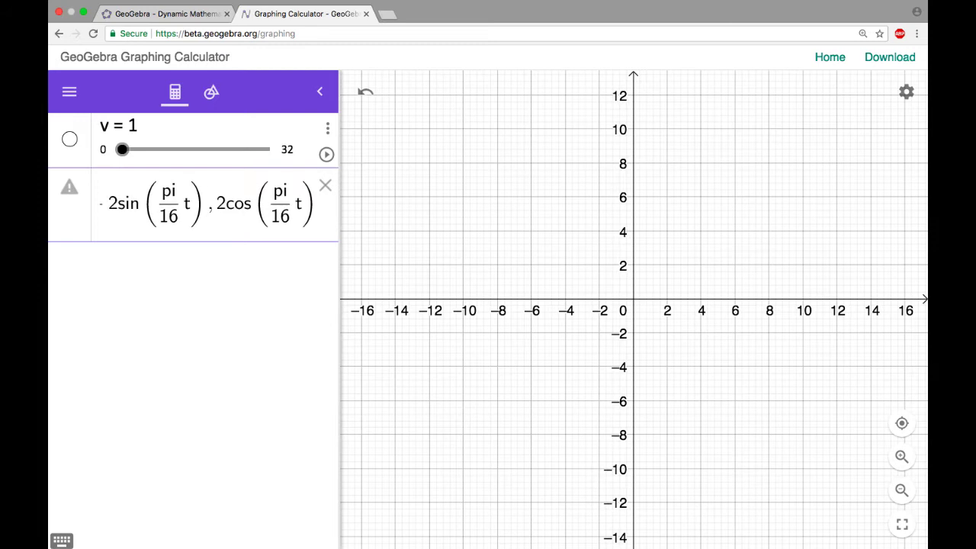
pyautogui.write(', t, 0')
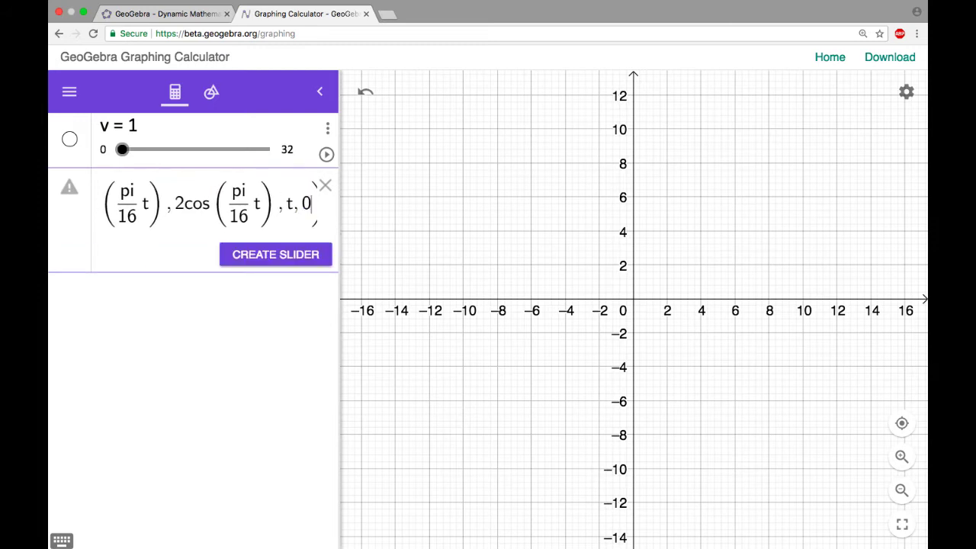
pyautogui.write(', 32')
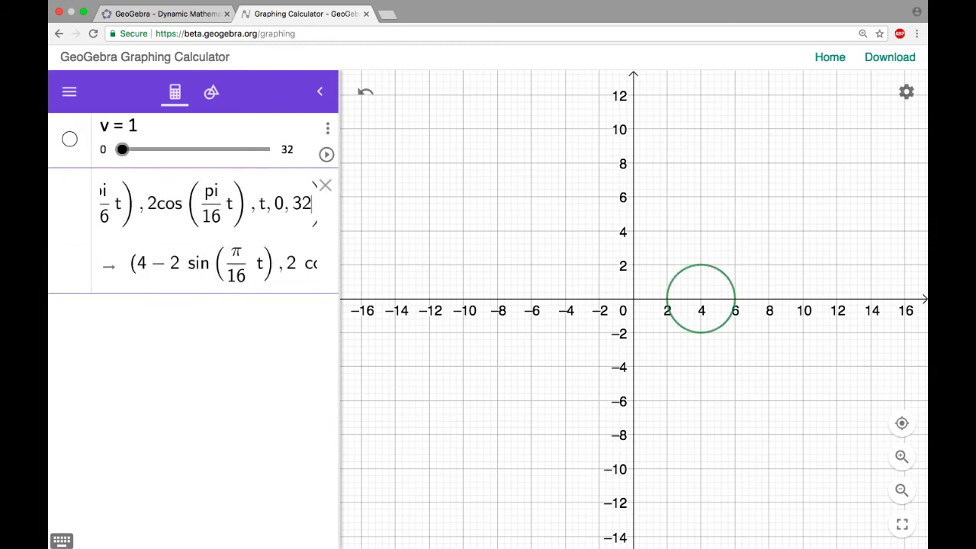
pyautogui.press('Return')
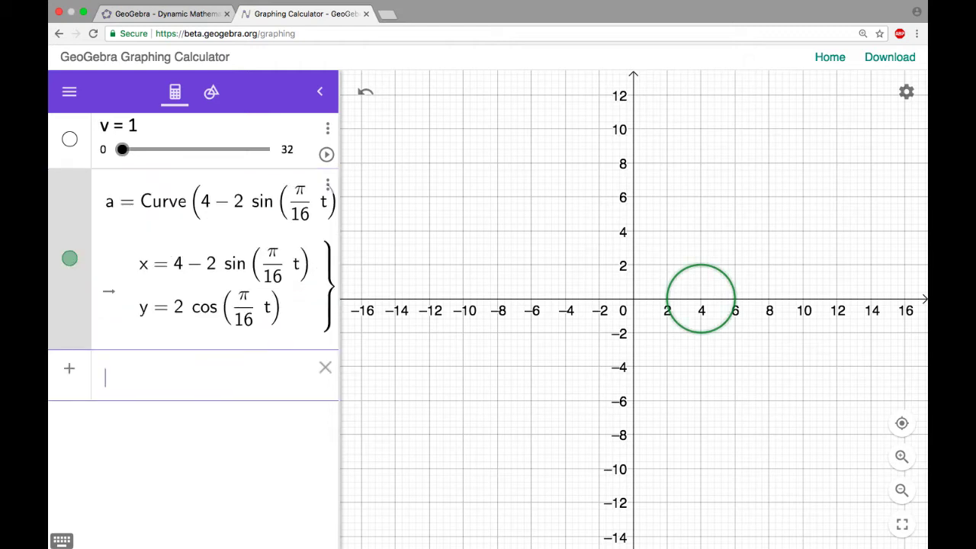
# Step: Add the point a(v) on the circle and test its movement with slider v
pyautogui.write('a(v')
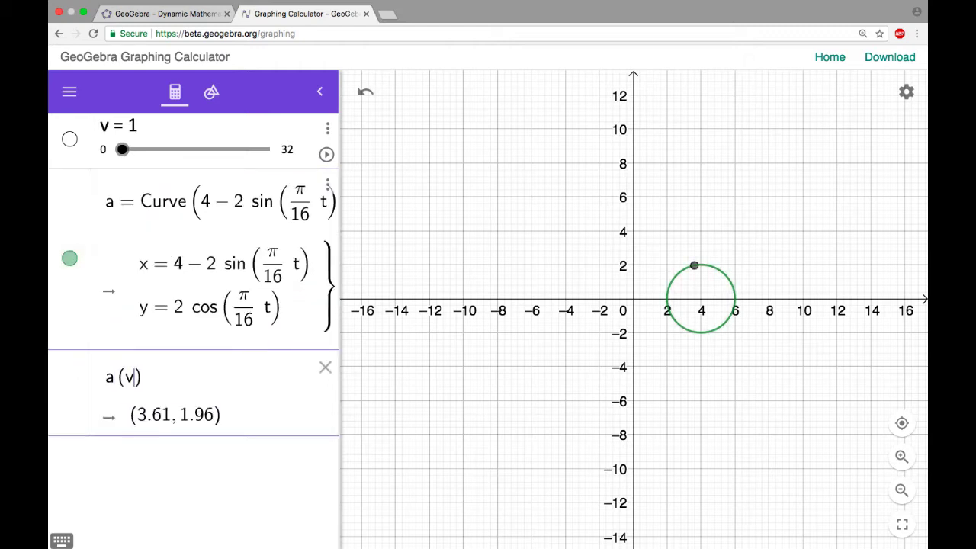
pyautogui.press('Return')
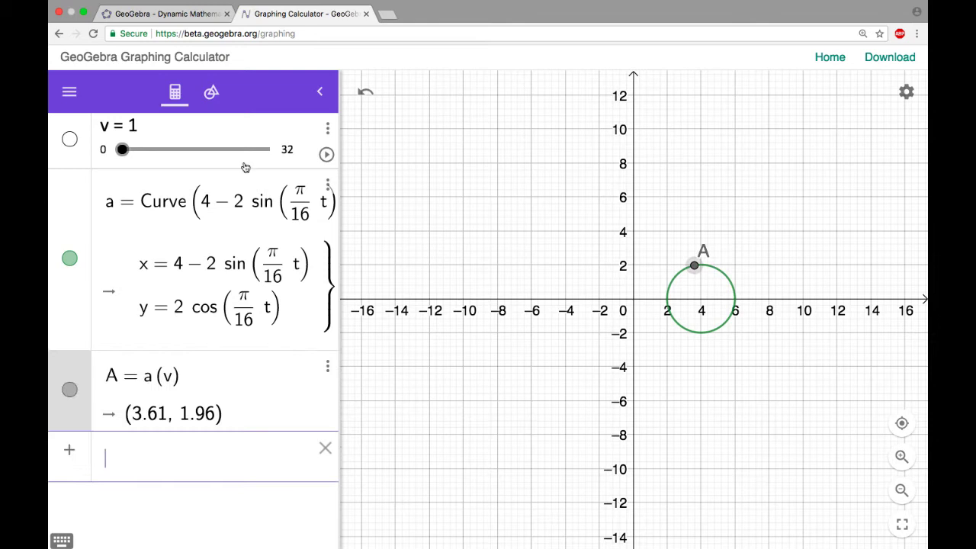
pyautogui.moveTo(122, 149)
pyautogui.mouseDown()
pyautogui.moveTo(200, 164)
pyautogui.moveTo(281, 149)
pyautogui.moveTo(125, 150)
pyautogui.mouseUp()
pyautogui.click(326, 153)
# Step: Set the repeat mode of slider v to Increasing in its slider settings
pyautogui.click(328, 129)
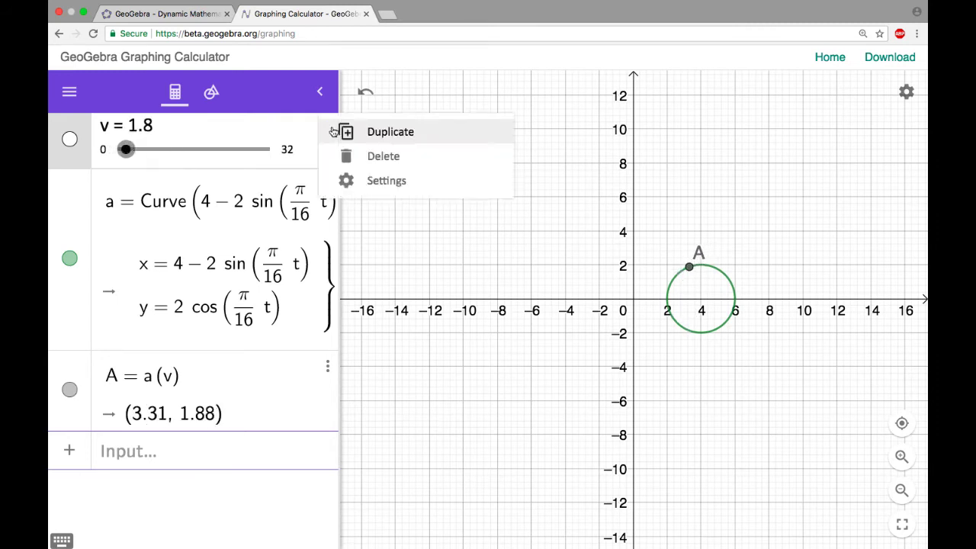
pyautogui.click(415, 185)
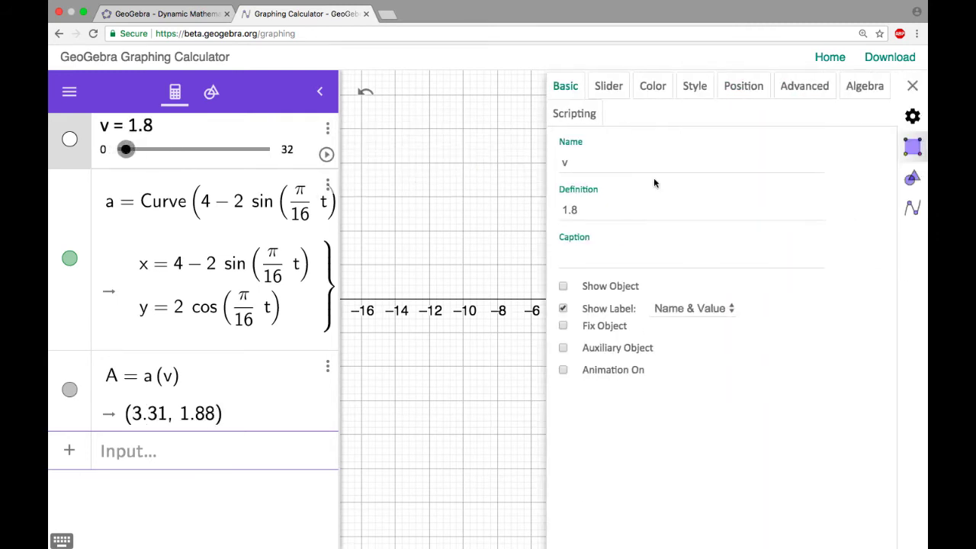
pyautogui.click(614, 89)
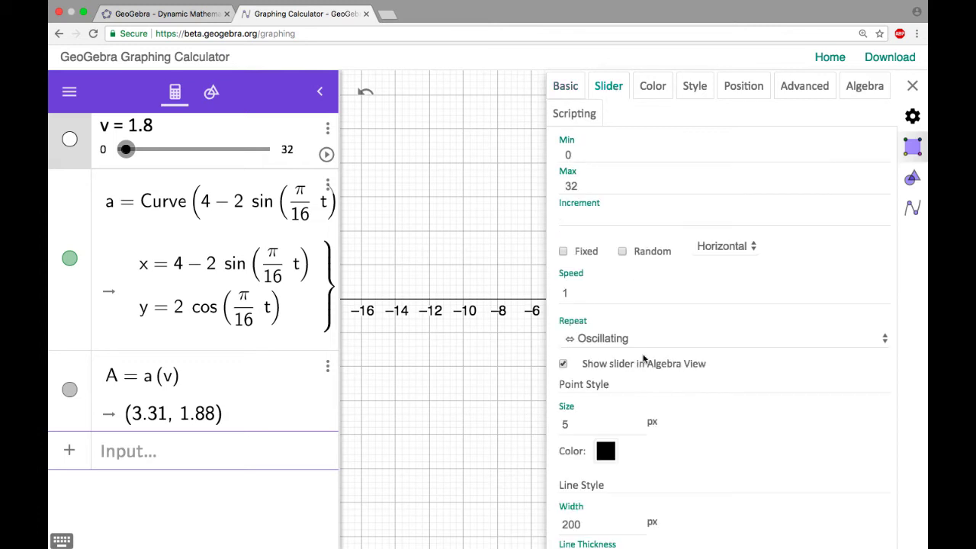
pyautogui.click(619, 341)
pyautogui.click(620, 356)
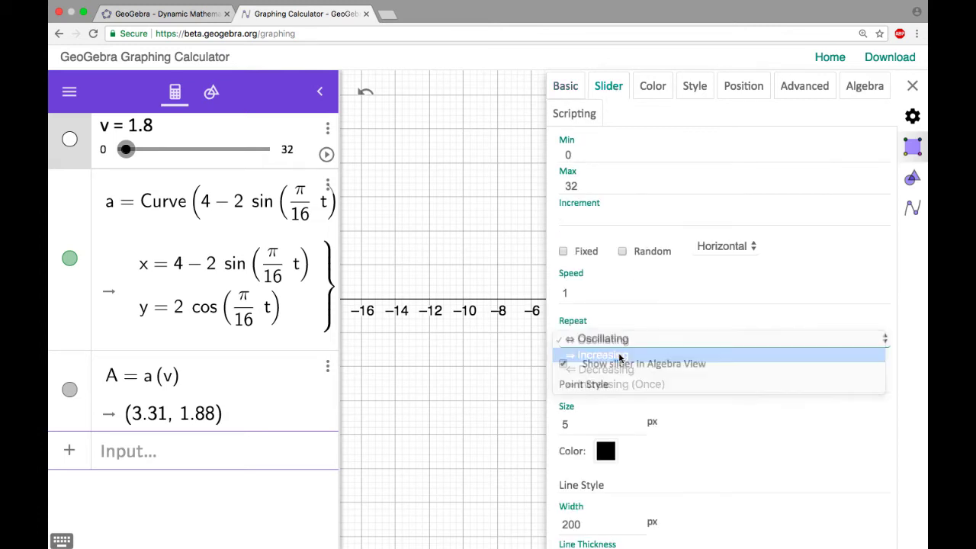
pyautogui.click(913, 88)
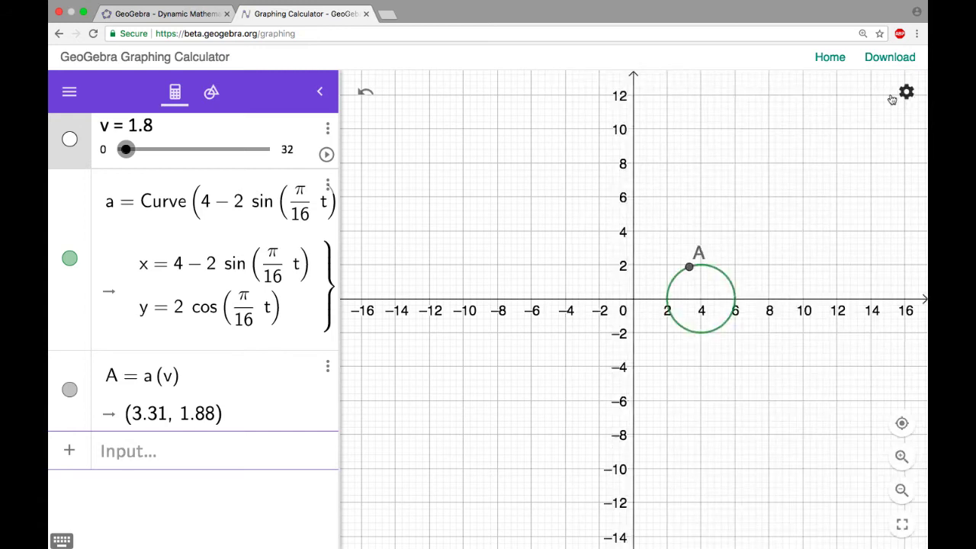
# Step: Animate slider v at 2× speed, stop the animation and reset v to 0
pyautogui.click(327, 155)
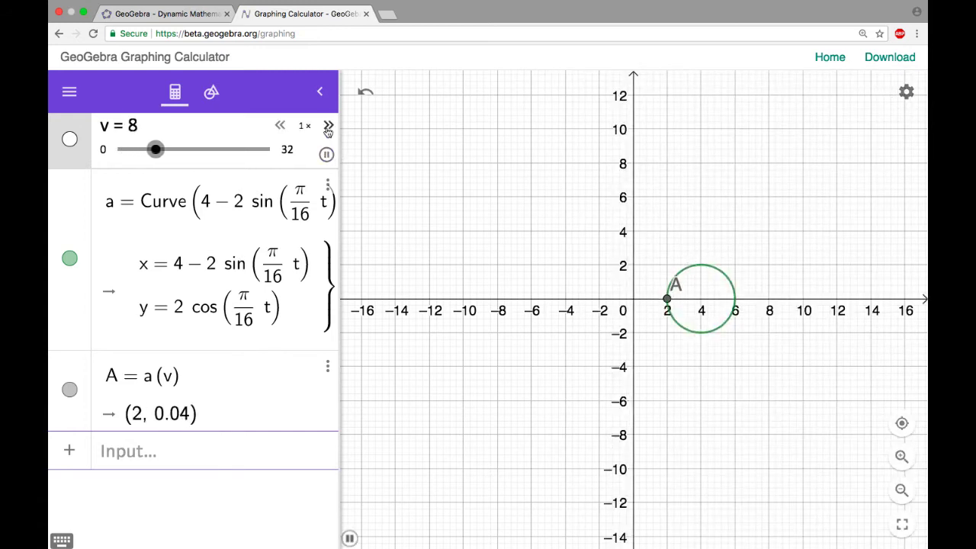
pyautogui.click(327, 127)
pyautogui.click(328, 126)
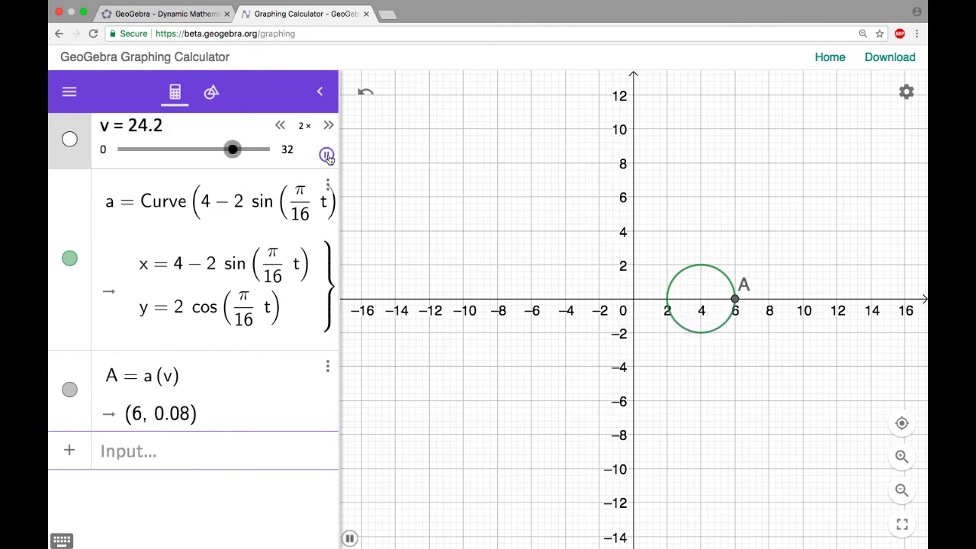
pyautogui.click(327, 155)
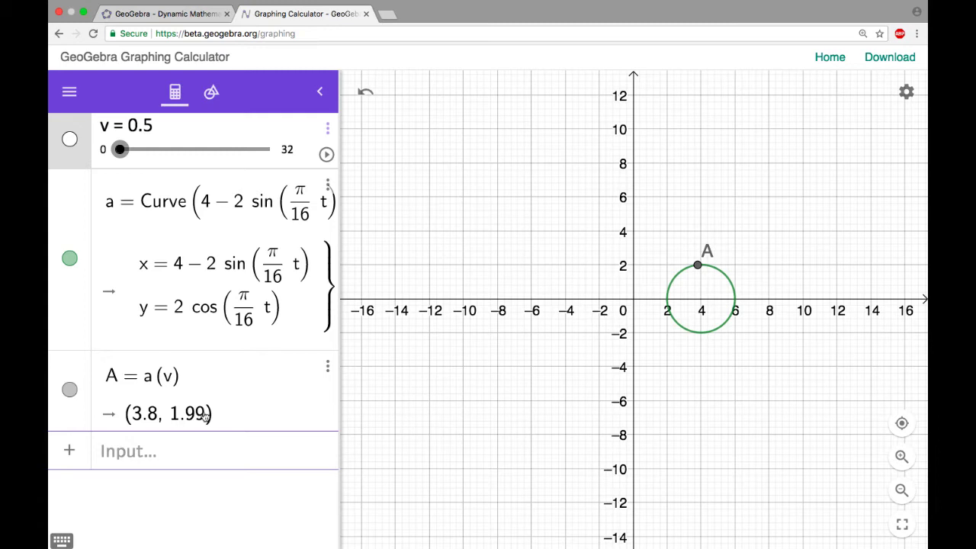
pyautogui.click(149, 464)
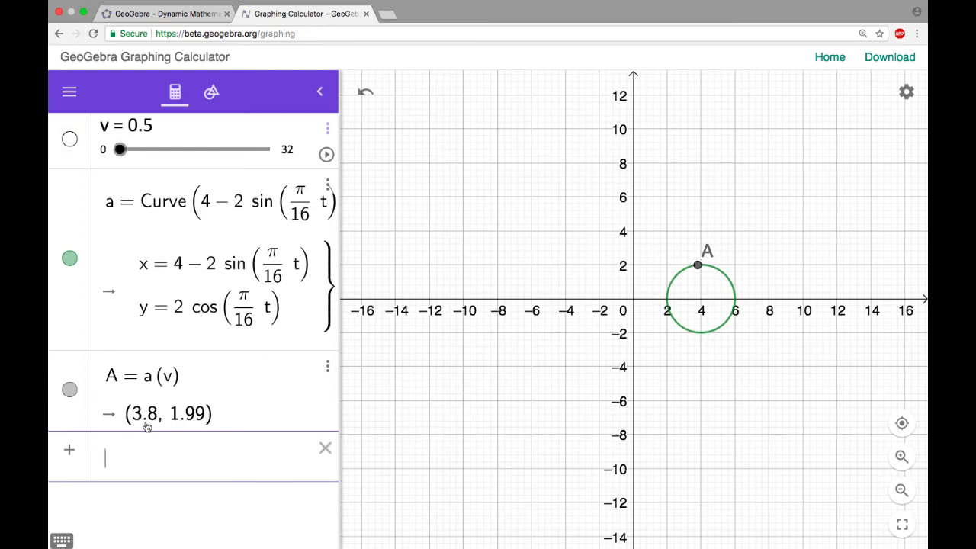
pyautogui.moveTo(119, 151); pyautogui.dragTo(113, 151)
# Step: Add the parametric curve Curve(4 − 8t, 2, t, 0, 1) and widen the algebra view to show full definitions
pyautogui.click(126, 452)
pyautogui.write('curve(')
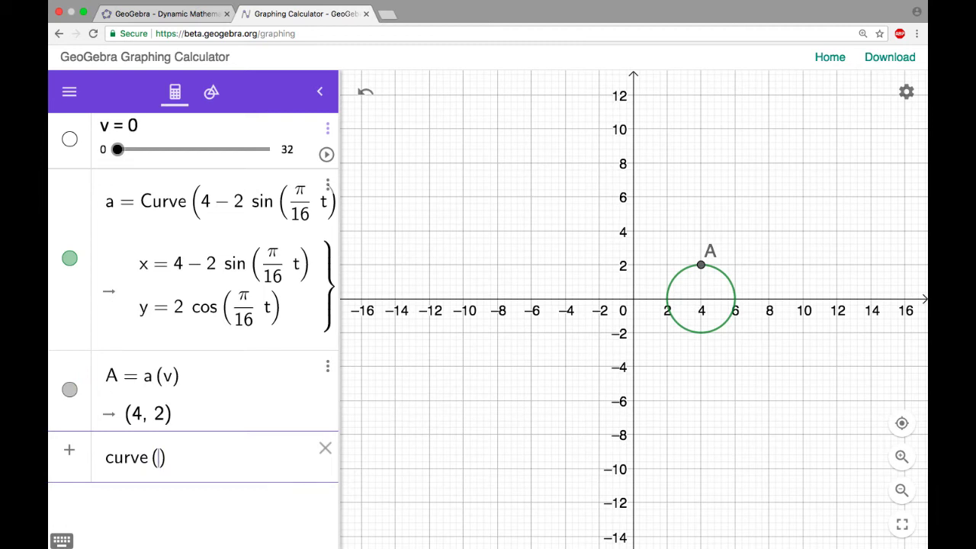
pyautogui.write('4')
pyautogui.write('-8')
pyautogui.write('t')
pyautogui.write(', ')
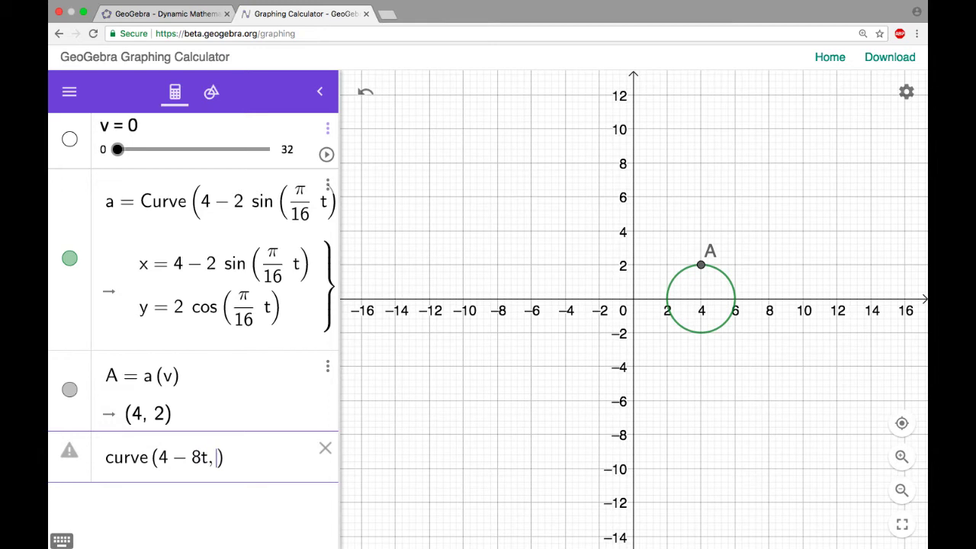
pyautogui.write('2,t,')
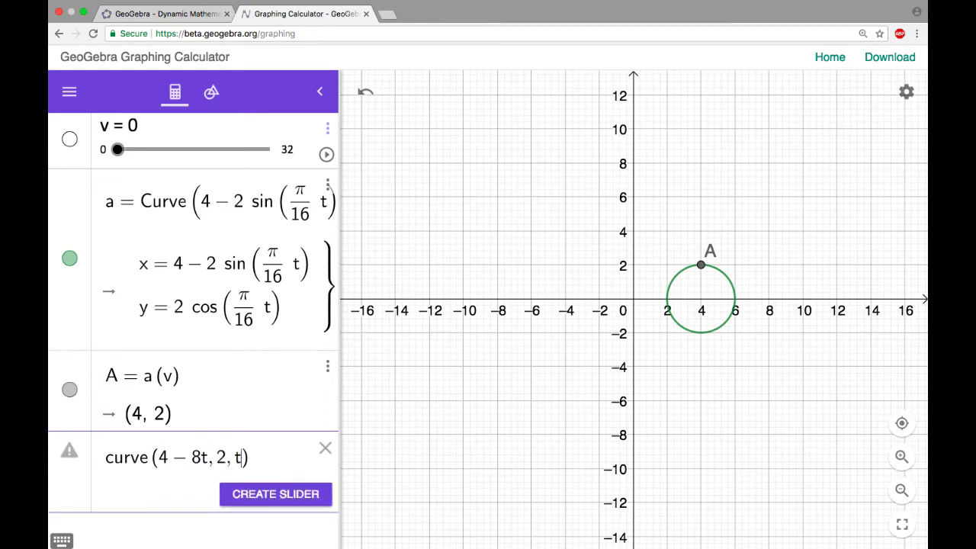
pyautogui.write('0,1')
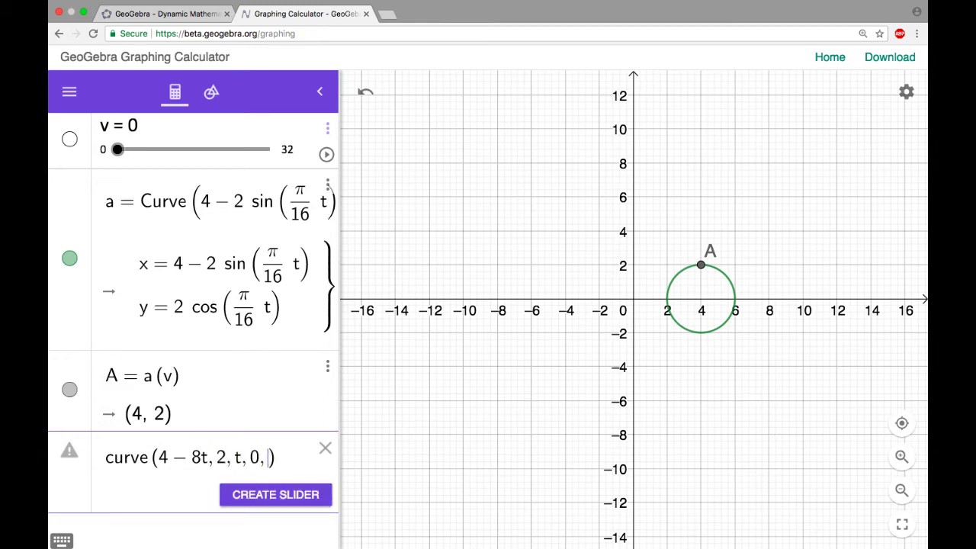
pyautogui.press('Return')
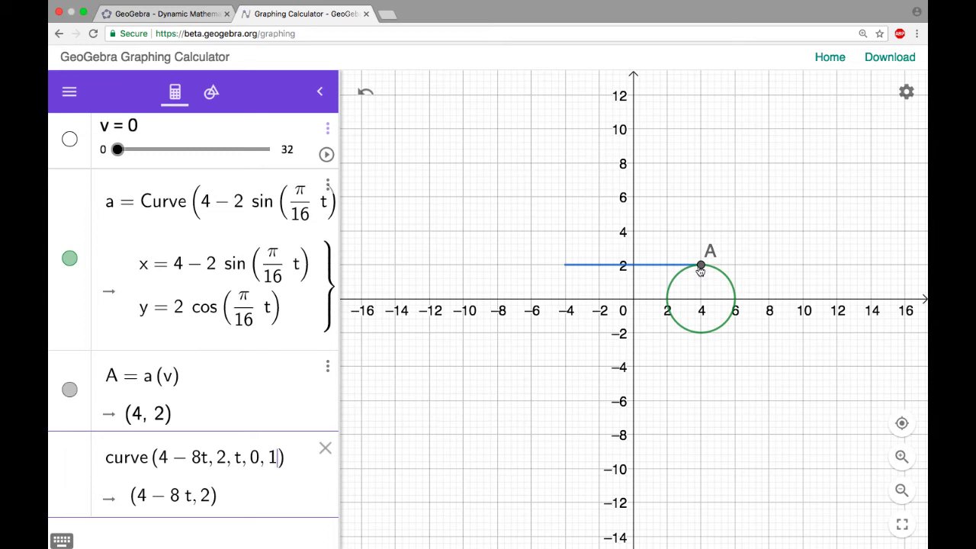
pyautogui.moveTo(701, 271)
pyautogui.moveTo(340, 385); pyautogui.dragTo(441, 373)
pyautogui.press('Return')
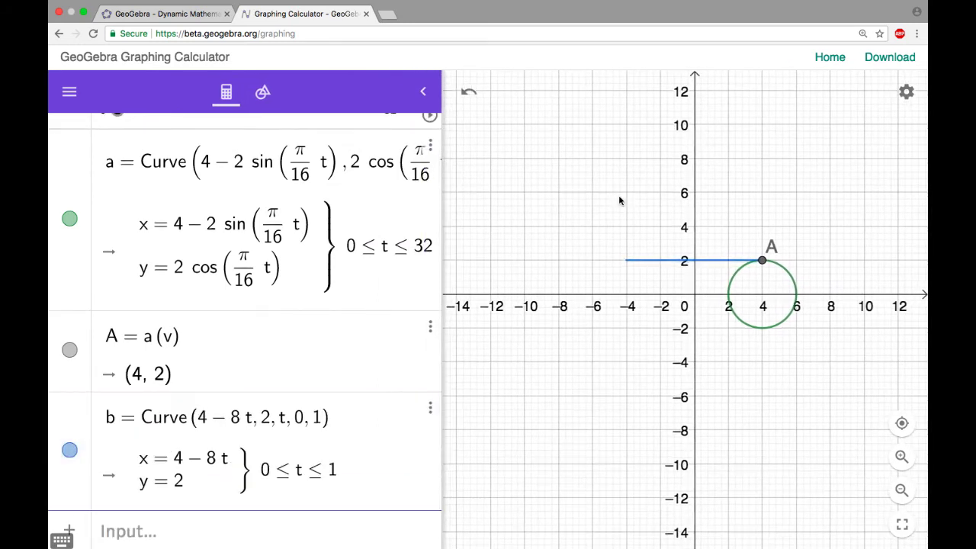
# Step: Redefine curve b as Curve(0 + 4cos(π/16 t), 2, t, 0, 32)
pyautogui.click(254, 424)
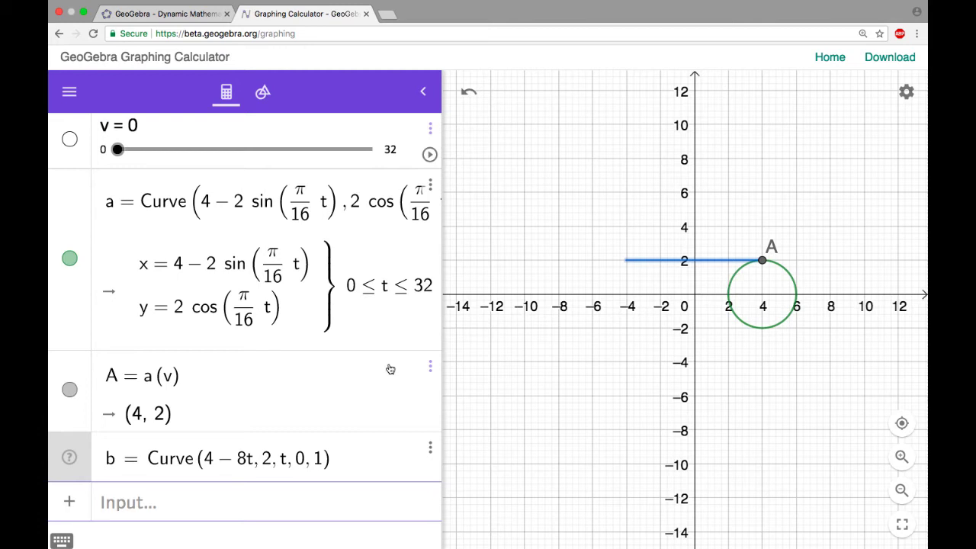
pyautogui.doubleClick(208, 458)
pyautogui.write('0')
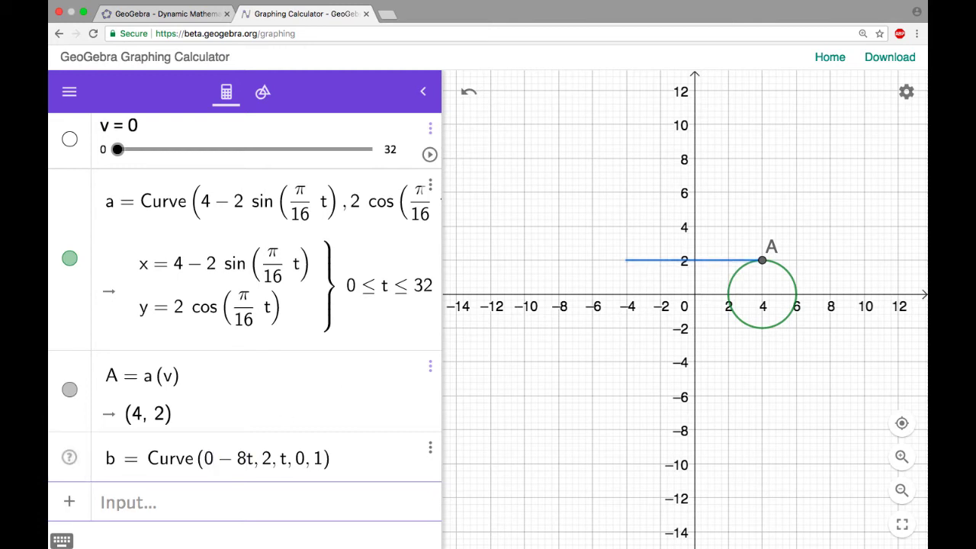
pyautogui.hotkey('shift', 'Right')
pyautogui.write('+')
pyautogui.hotkey('shift', 'Right')
pyautogui.write('4co')
pyautogui.write('(')
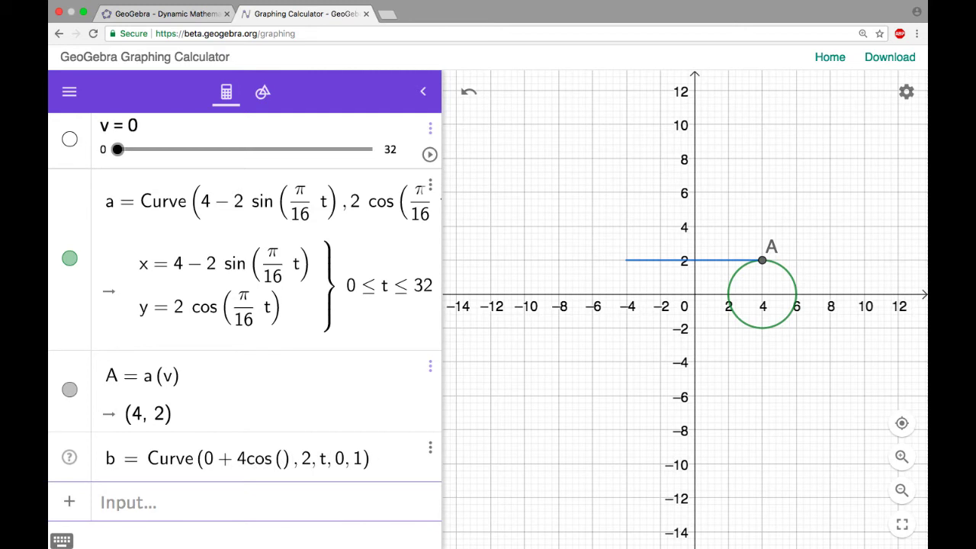
pyautogui.write('pi/16')
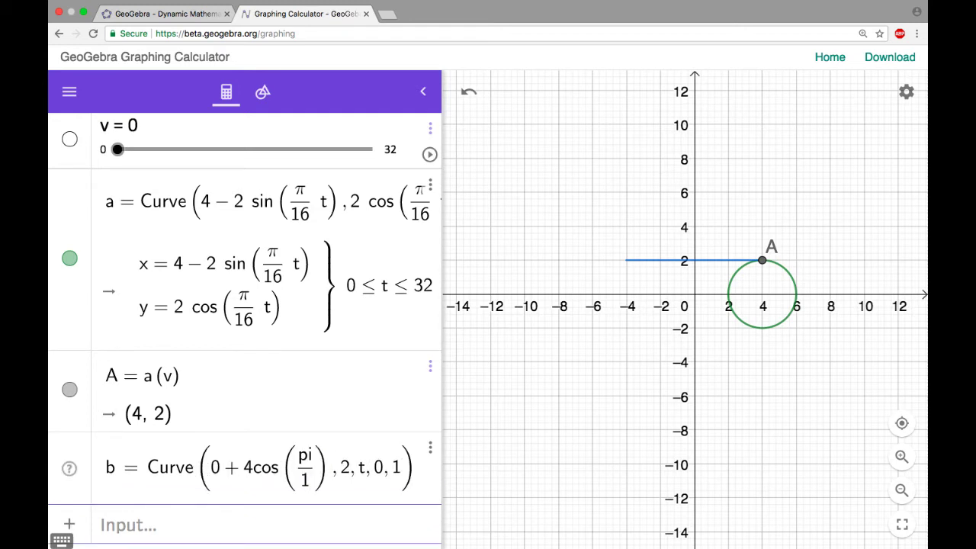
pyautogui.press('Right')
pyautogui.write('t)')
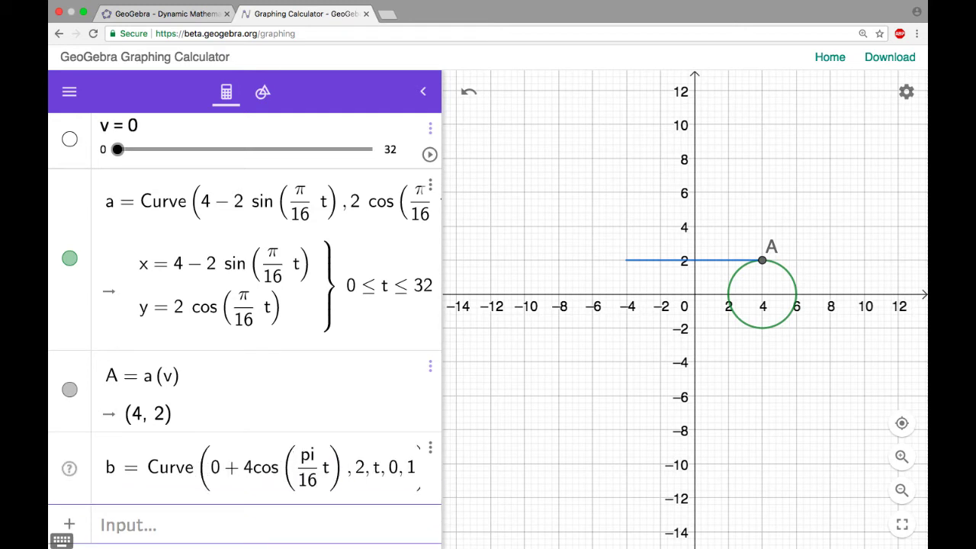
pyautogui.write(', 2, t, 0, 32')
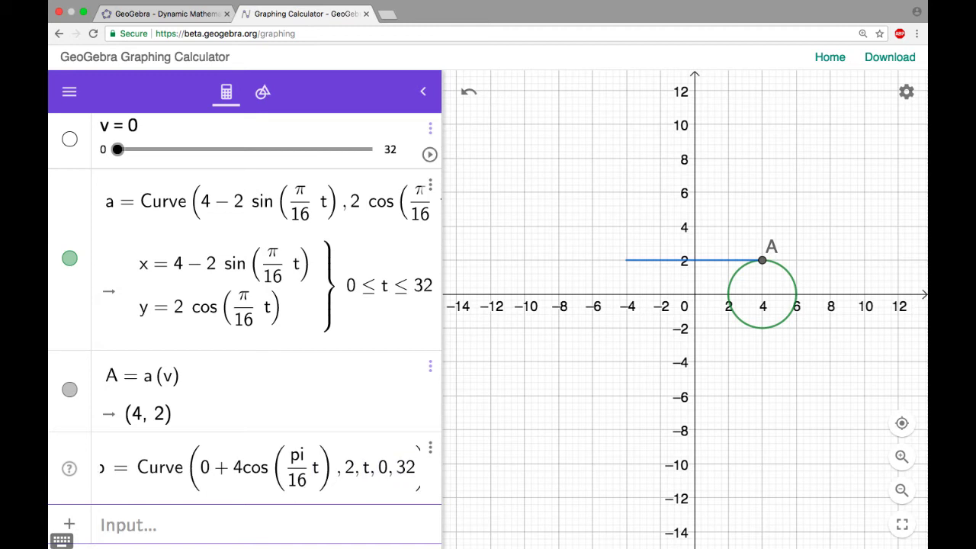
pyautogui.press('Return')
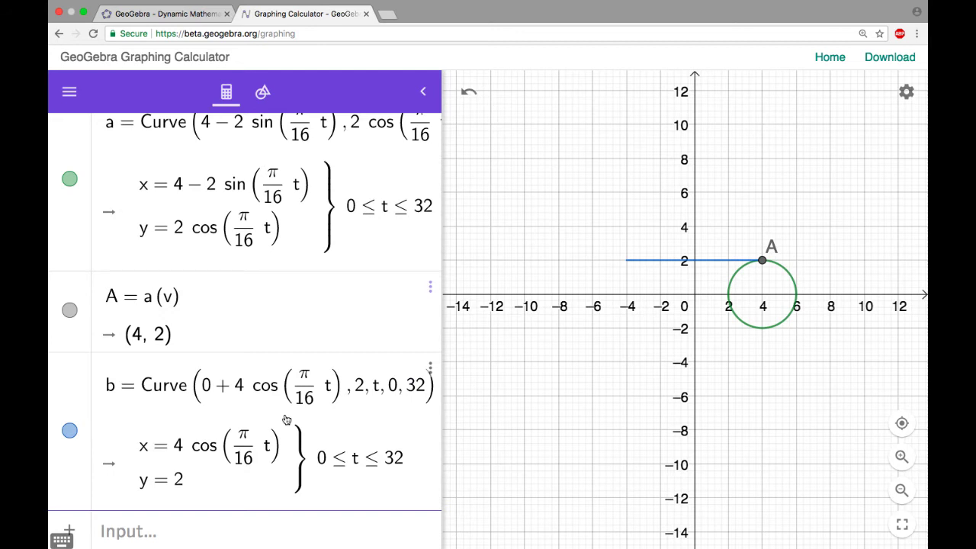
# Step: Add the point b(v) on the horizontal segment at y = 2
pyautogui.click(117, 536)
pyautogui.write('b(v)')
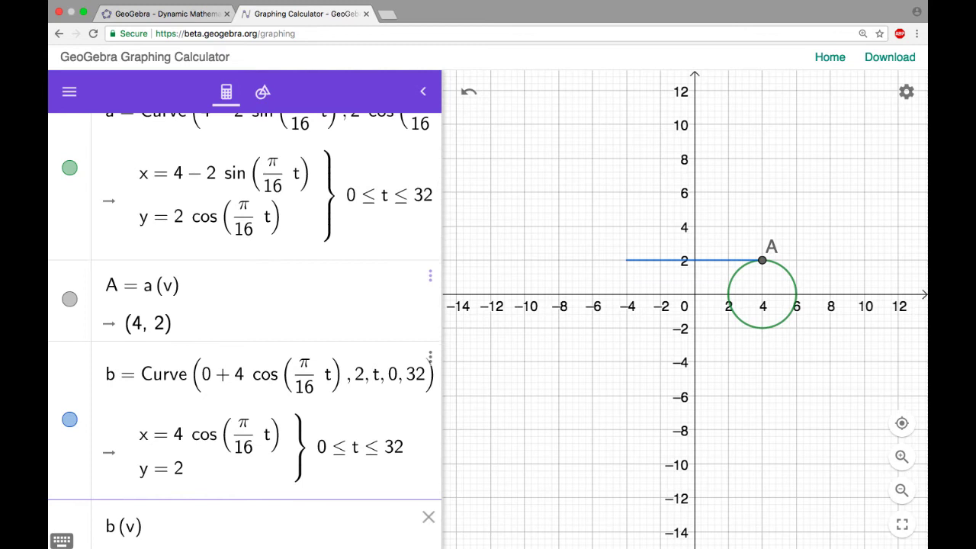
pyautogui.press('Return')
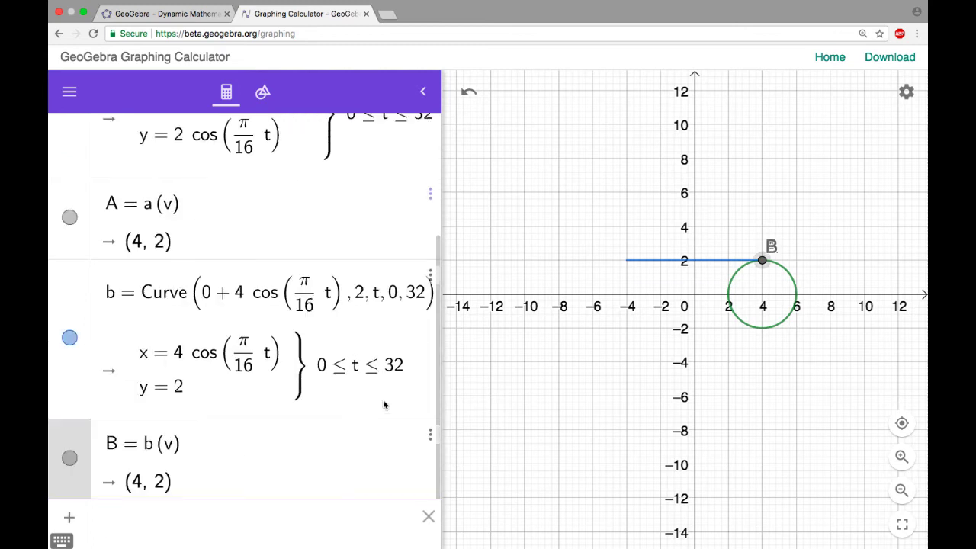
# Step: Animate slider v to test the movement of points A and B, pausing and resuming it, and stop at about v = 16
pyautogui.scroll(4, 294, 329)
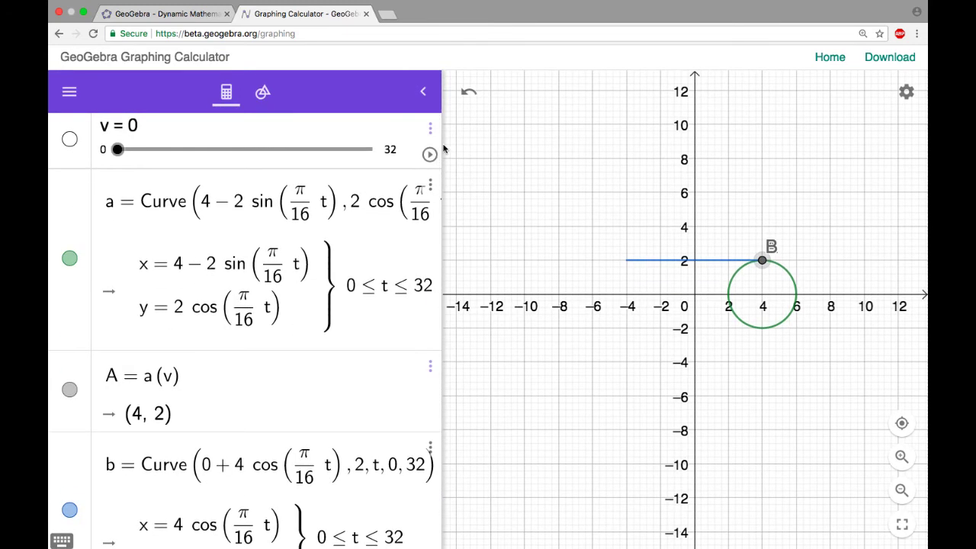
pyautogui.click(430, 155)
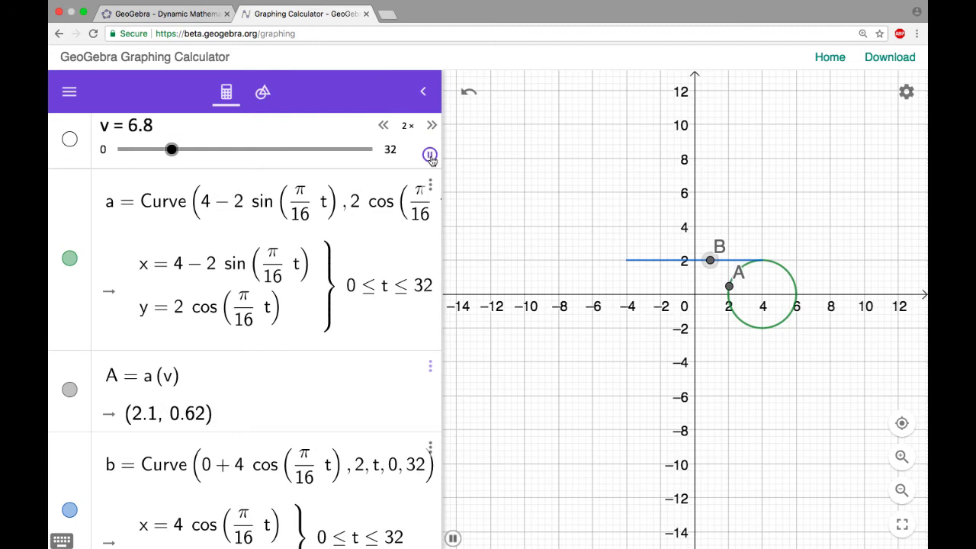
pyautogui.click(430, 155)
pyautogui.click(430, 155)
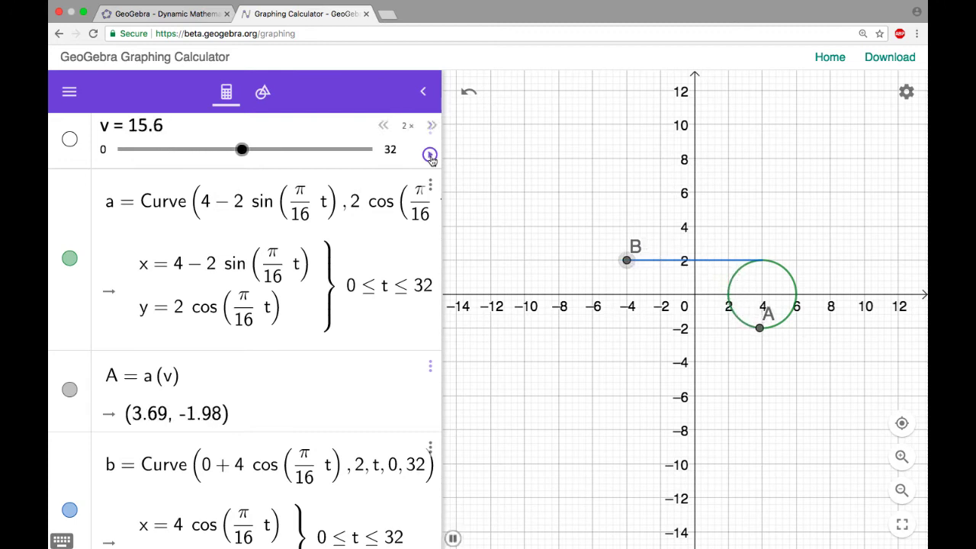
pyautogui.click(430, 155)
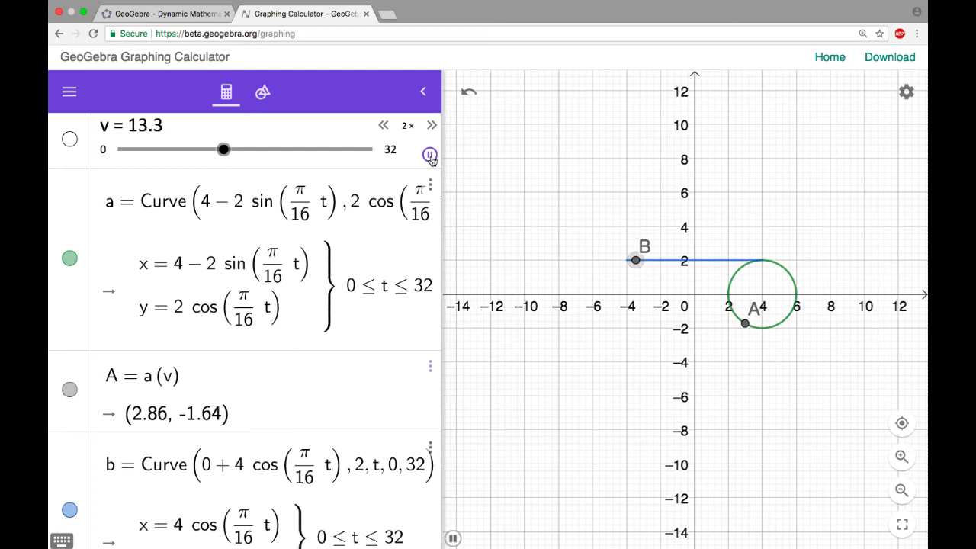
pyautogui.click(430, 156)
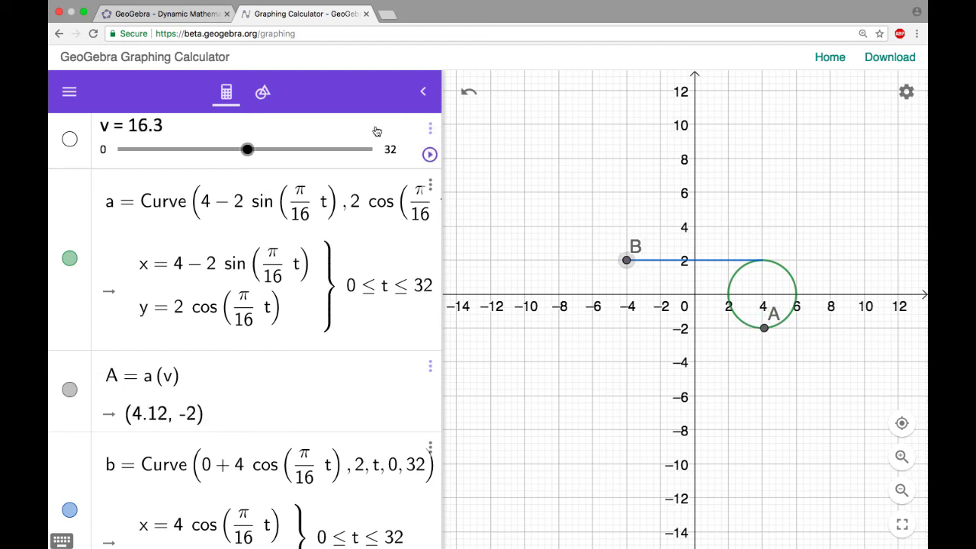
pyautogui.click(247, 150)
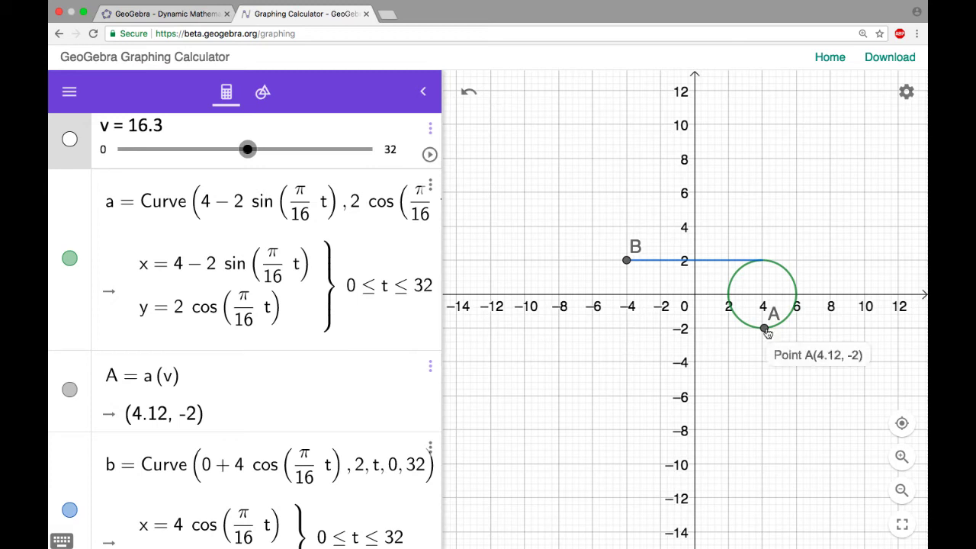
# Step: Add the parametric curve Curve(0 − 4cos(π/16 t), −2, t, 0, 32) as a new object
pyautogui.rightClick(273, 281)
pyautogui.scroll(-3, 198, 339)
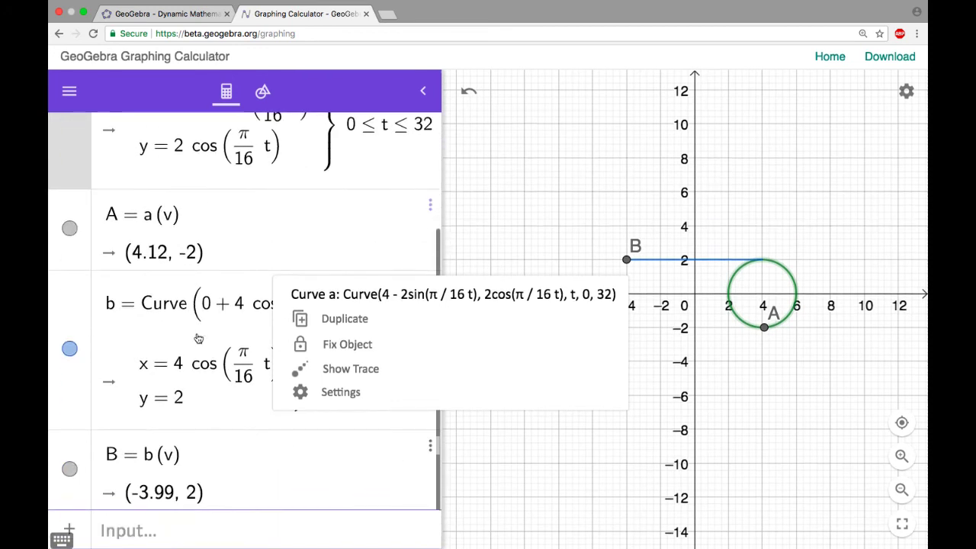
pyautogui.click(166, 527)
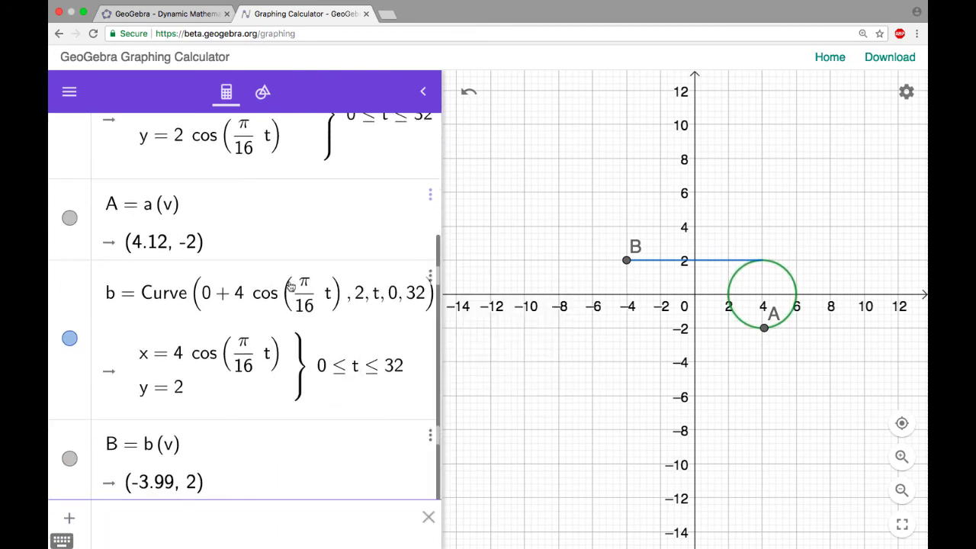
pyautogui.write('curve ')
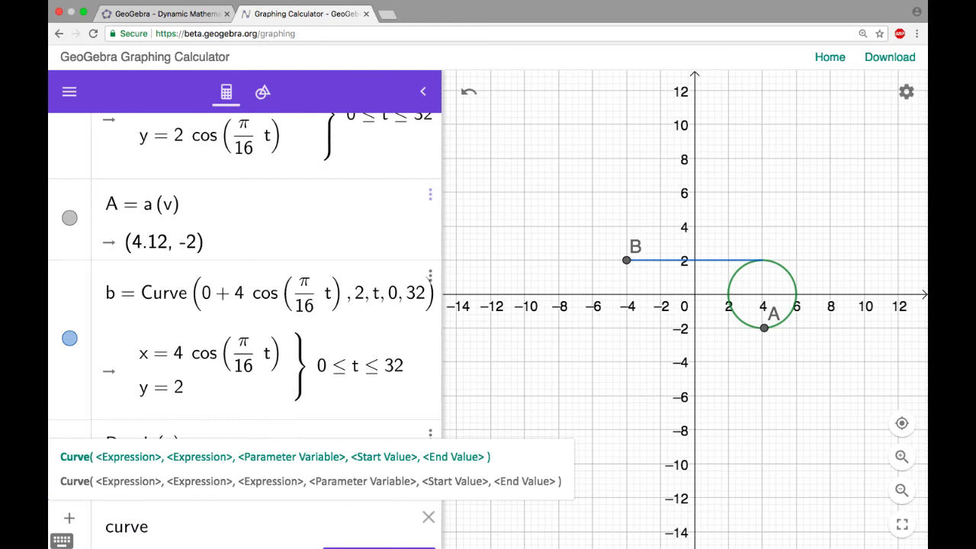
pyautogui.write('(')
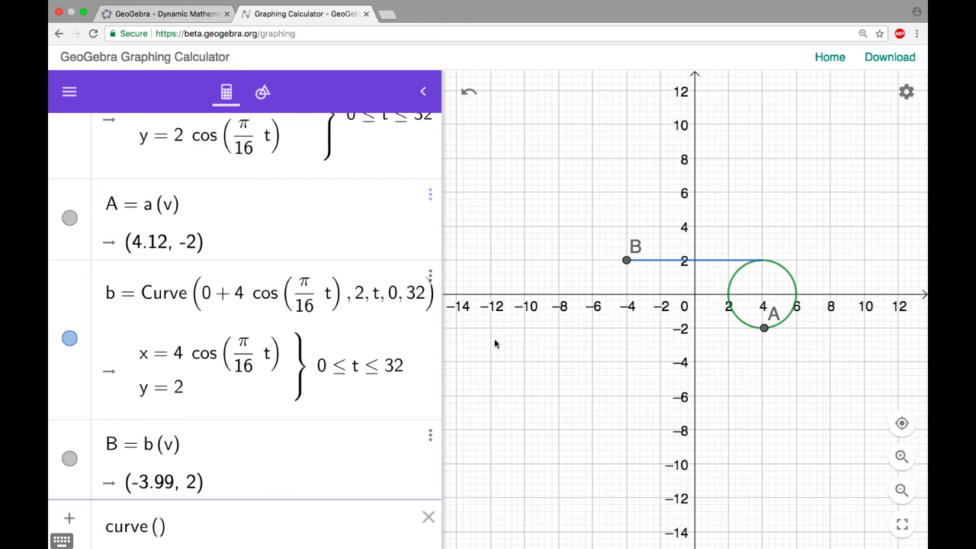
pyautogui.write('0 - 4cos(')
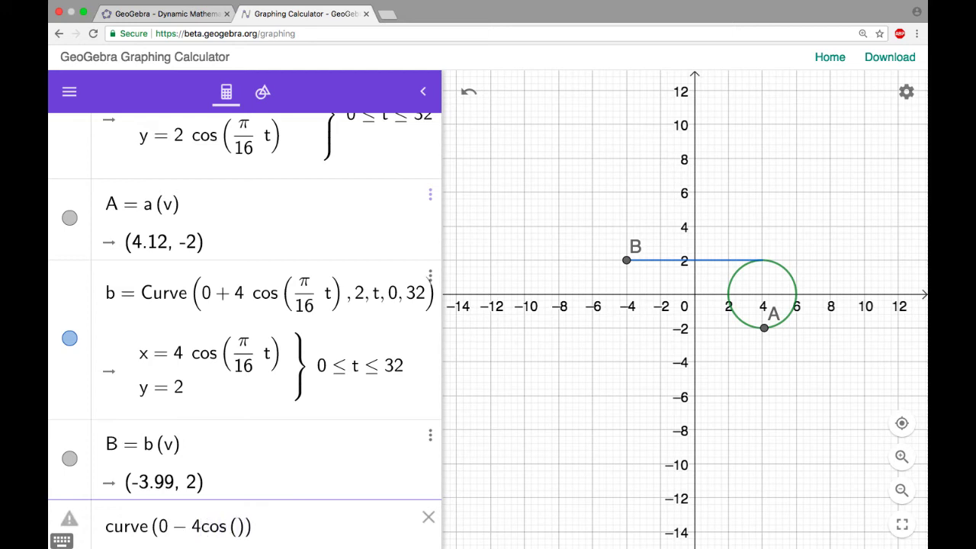
pyautogui.write('pi/16')
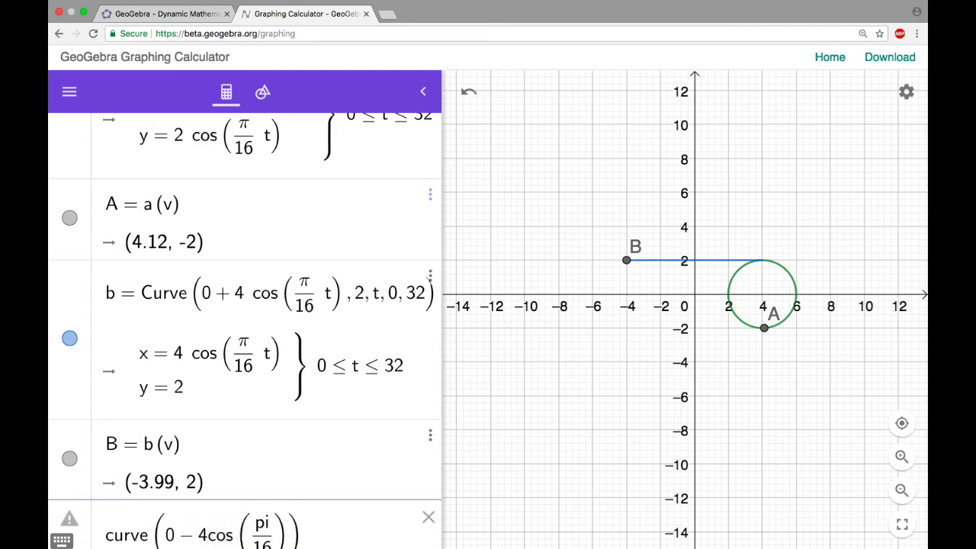
pyautogui.press('Right')
pyautogui.write('t')
pyautogui.press('Right')
pyautogui.write(',-2')
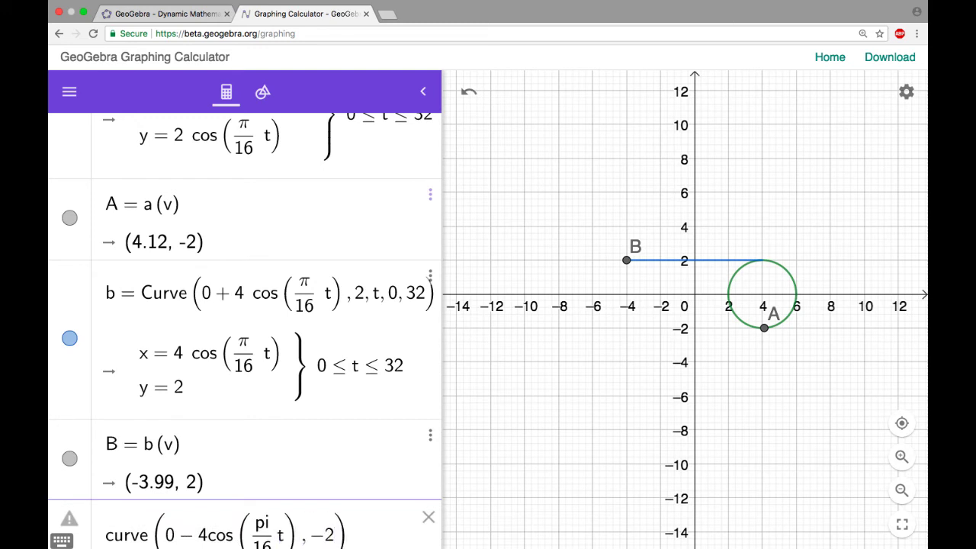
pyautogui.write(',t,0,32')
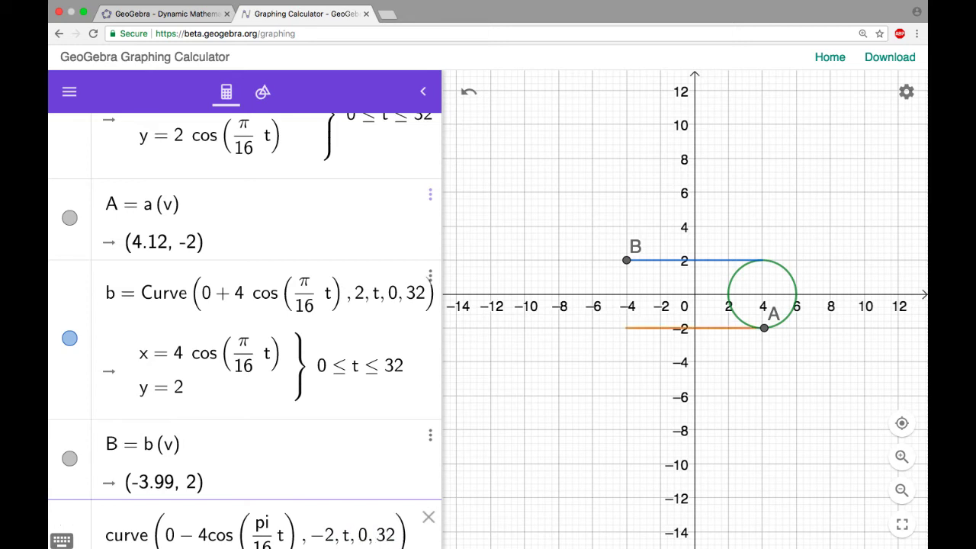
pyautogui.press('Return')
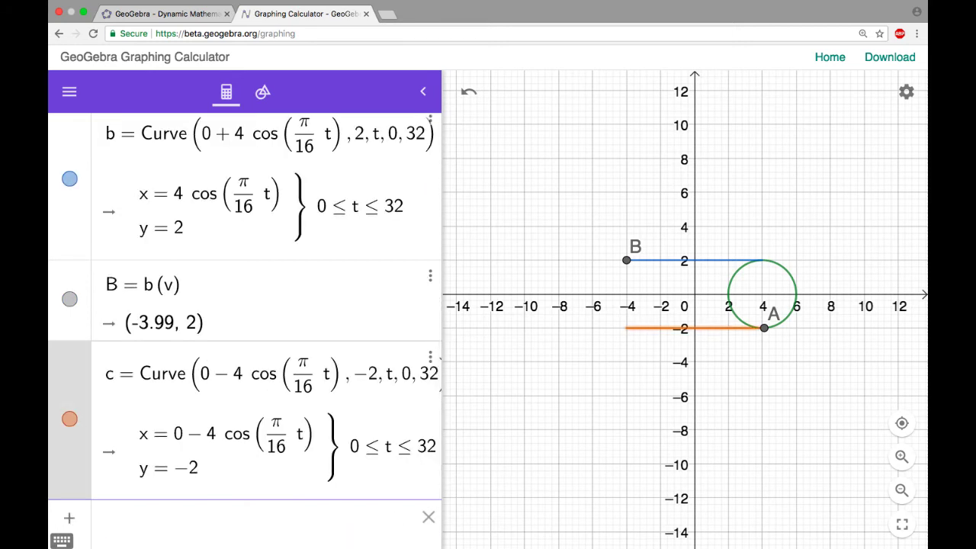
# Step: Add the point c(v) on the horizontal segment at y = −2
pyautogui.write('c(v')
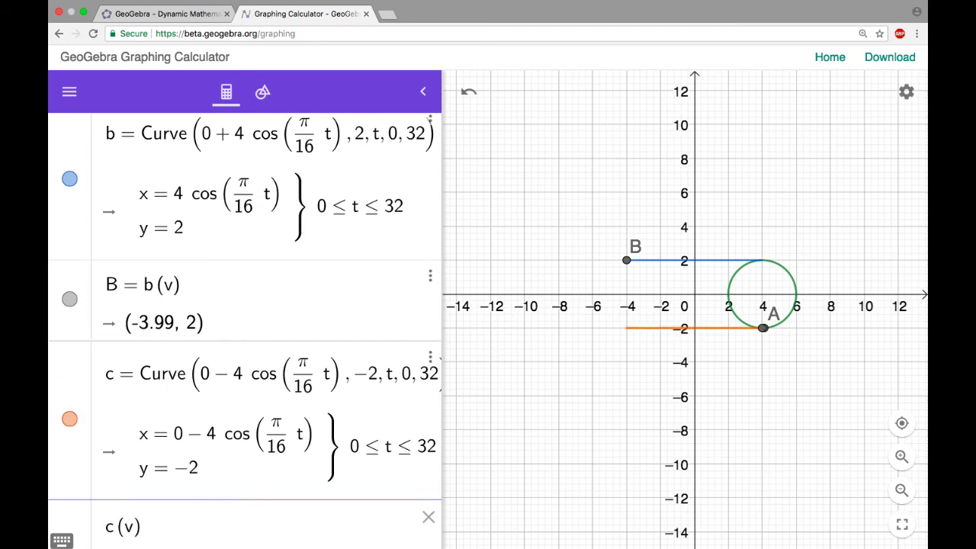
pyautogui.press('Return')
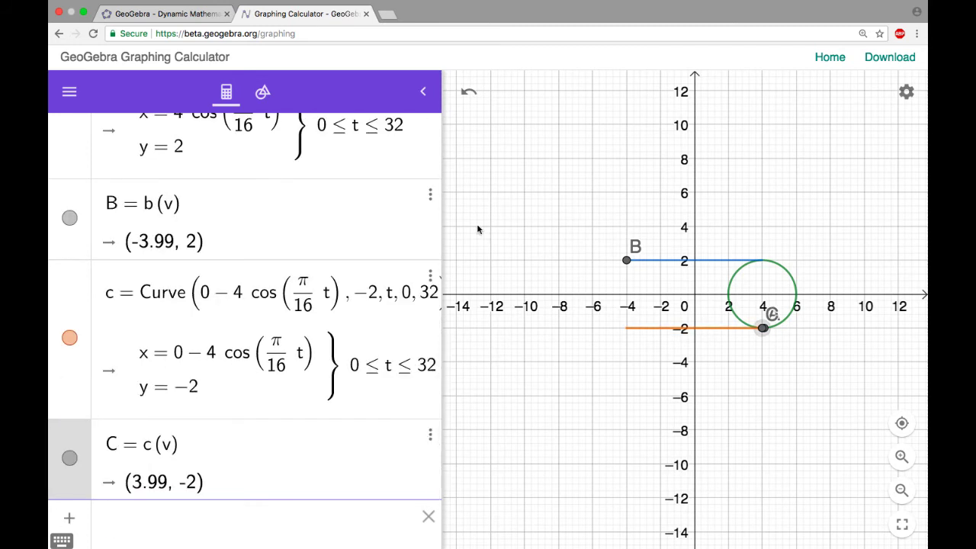
pyautogui.scroll(1, 351, 239)
pyautogui.scroll(5, 351, 238)
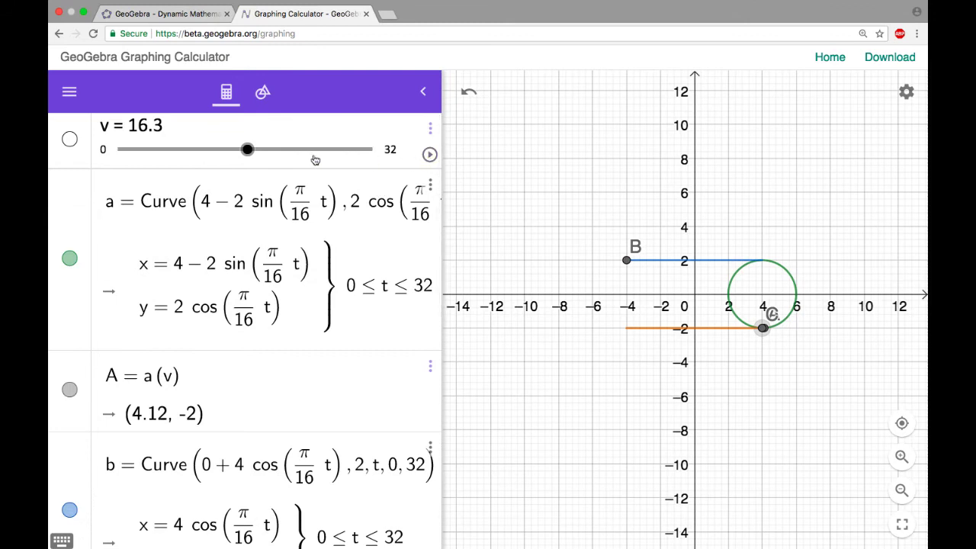
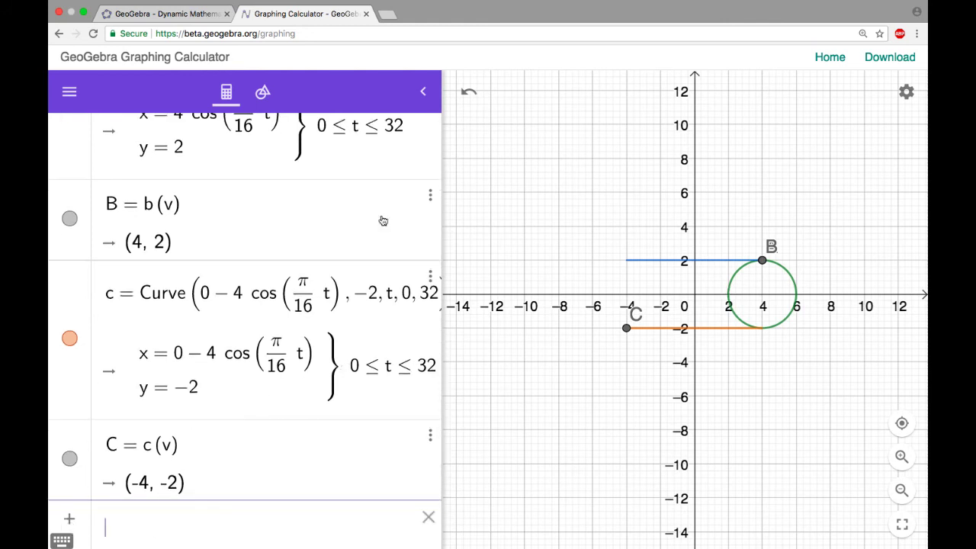
# Step: Add the parametric curve Curve(−4 + 2sin(π/16 t), −2cos(π/16 t), t, 0, 32) as a new object
pyautogui.write('curve')
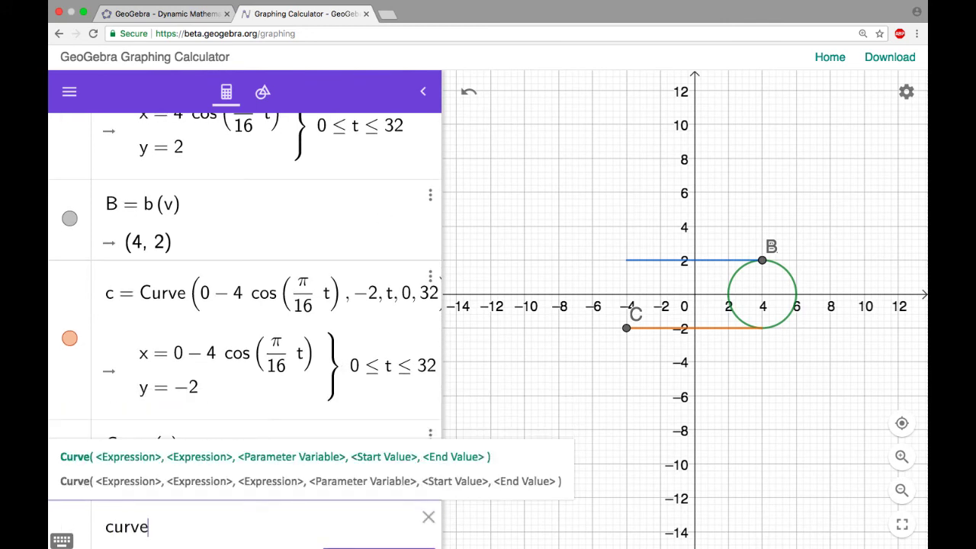
pyautogui.write('(')
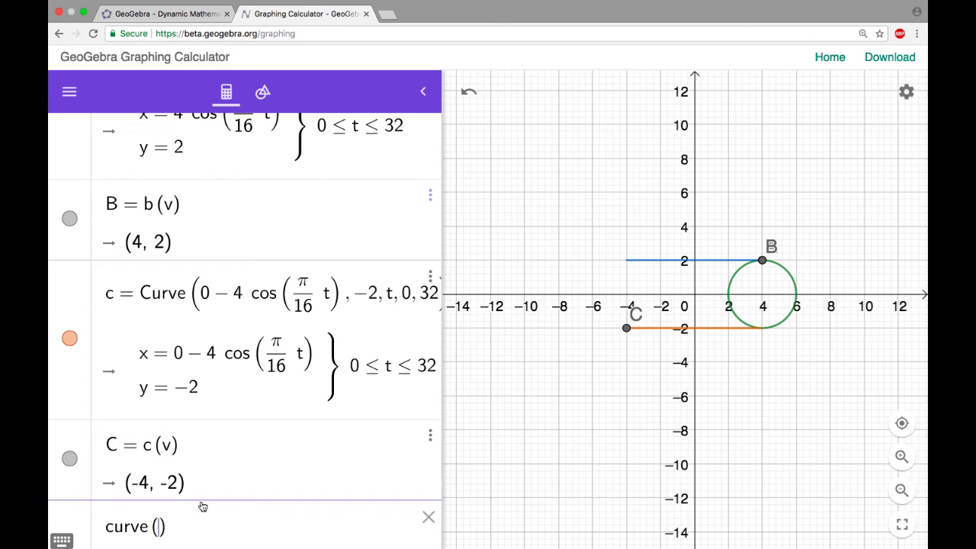
pyautogui.write('-4')
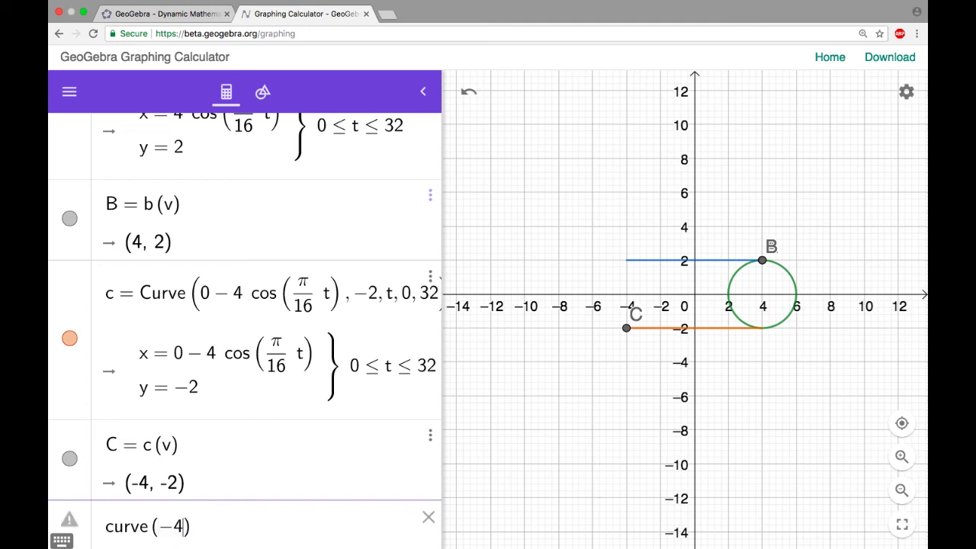
pyautogui.write('+2sin(')
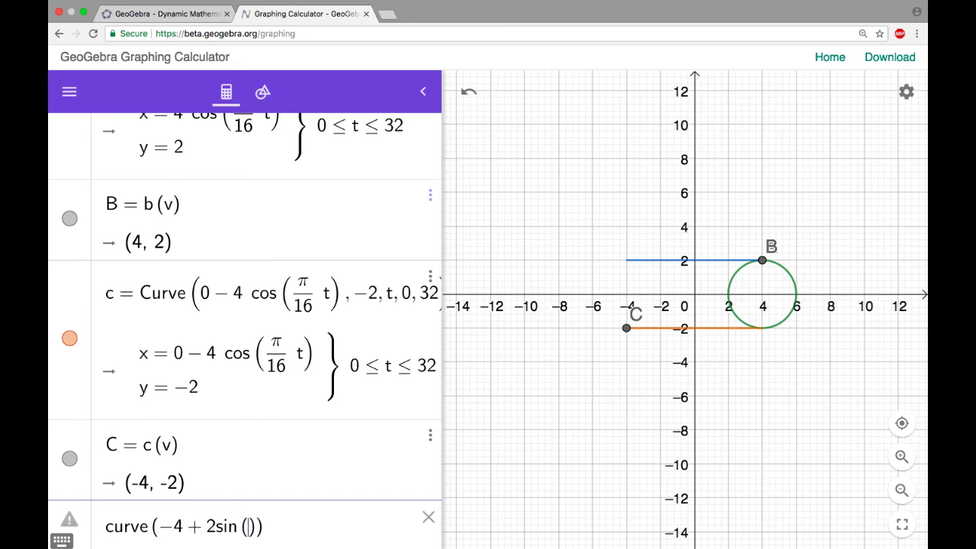
pyautogui.write('pi/16 ')
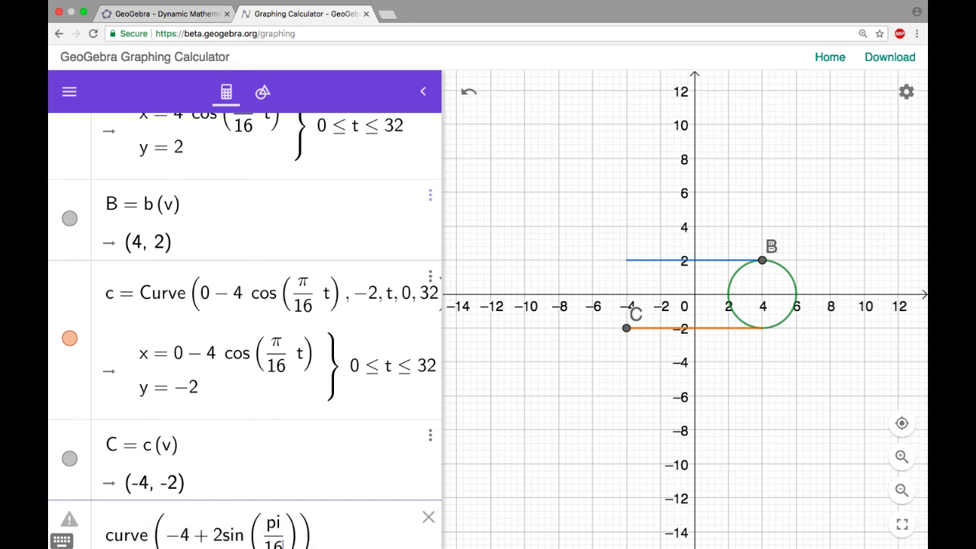
pyautogui.write('t),')
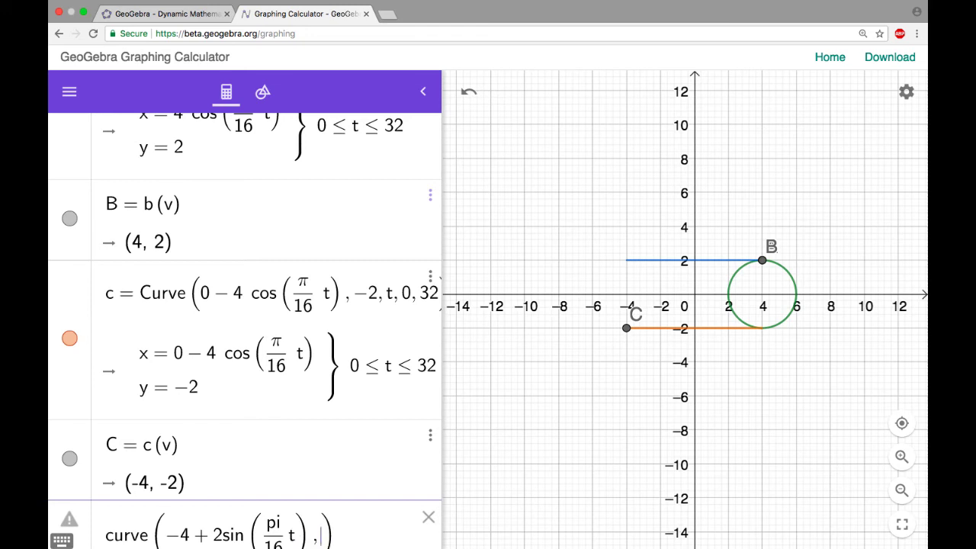
pyautogui.write('-2cos(pi/16')
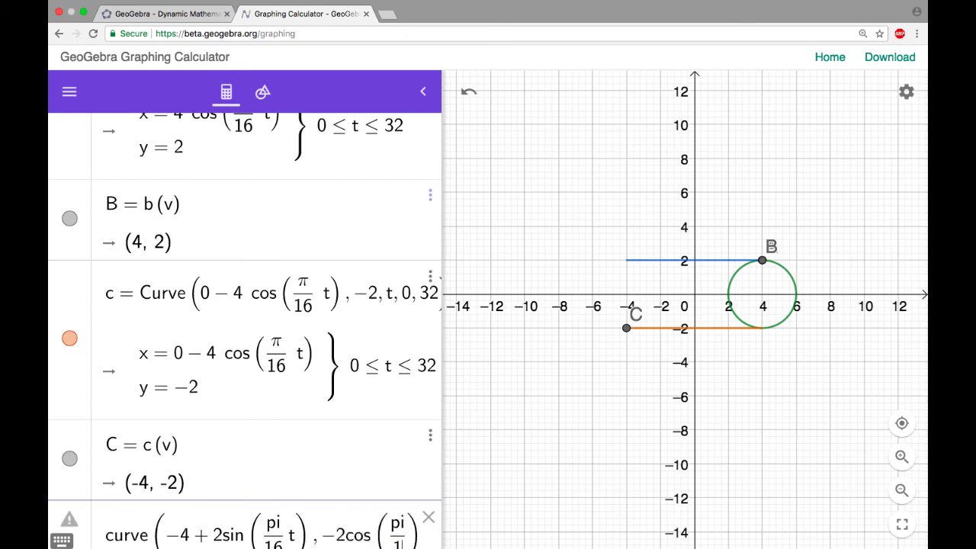
pyautogui.press('Right')
pyautogui.write('t')
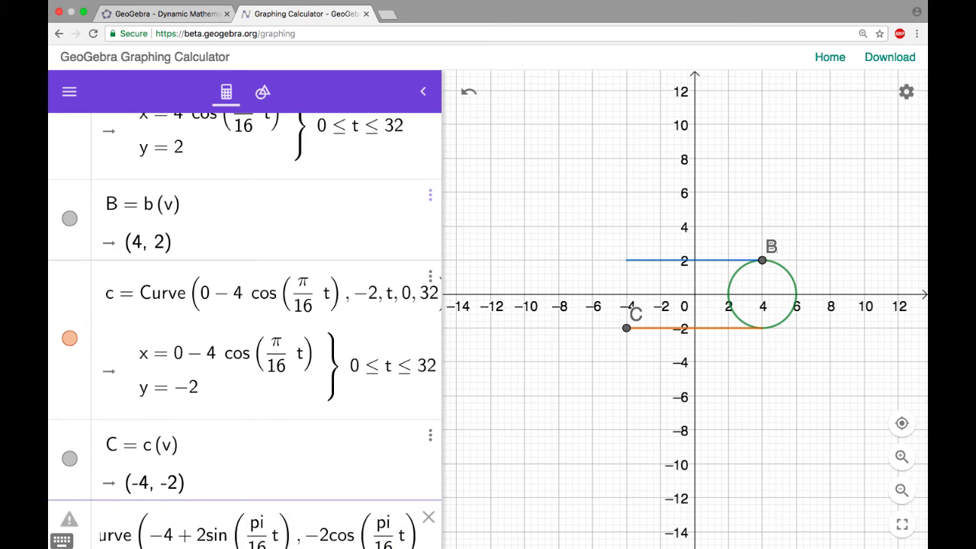
pyautogui.press('Right')
pyautogui.write(', t, 0, ')
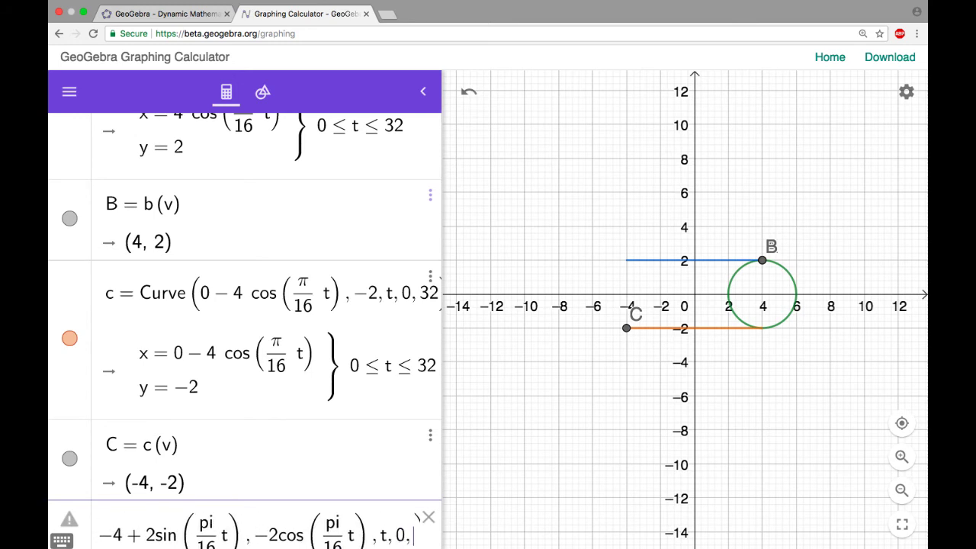
pyautogui.write('32')
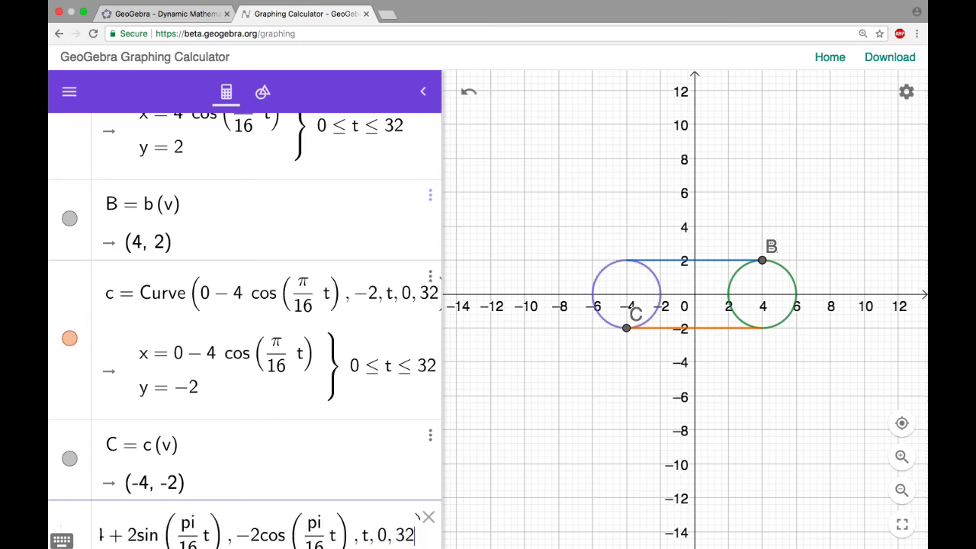
pyautogui.press('Return')
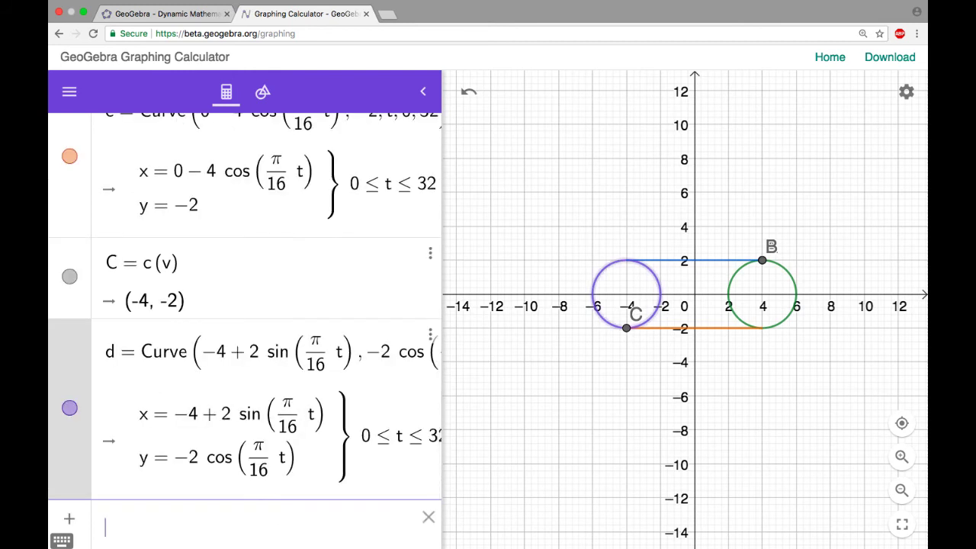
# Step: Add the point d(v) on the circle centred at x = −4 and animate slider v to test all four points, stopping at about v = 17.7
pyautogui.write('d(v')
pyautogui.press('Return')
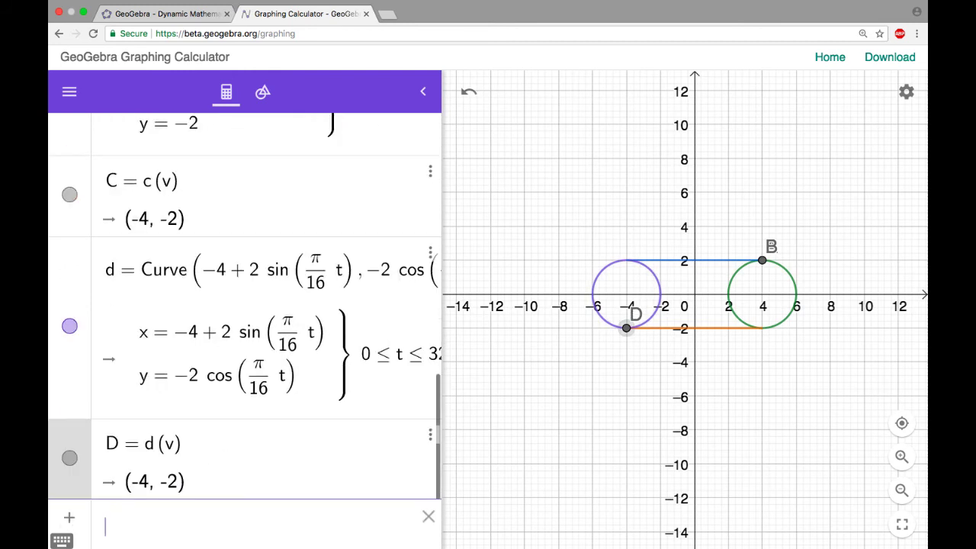
pyautogui.scroll(10, 166, 299)
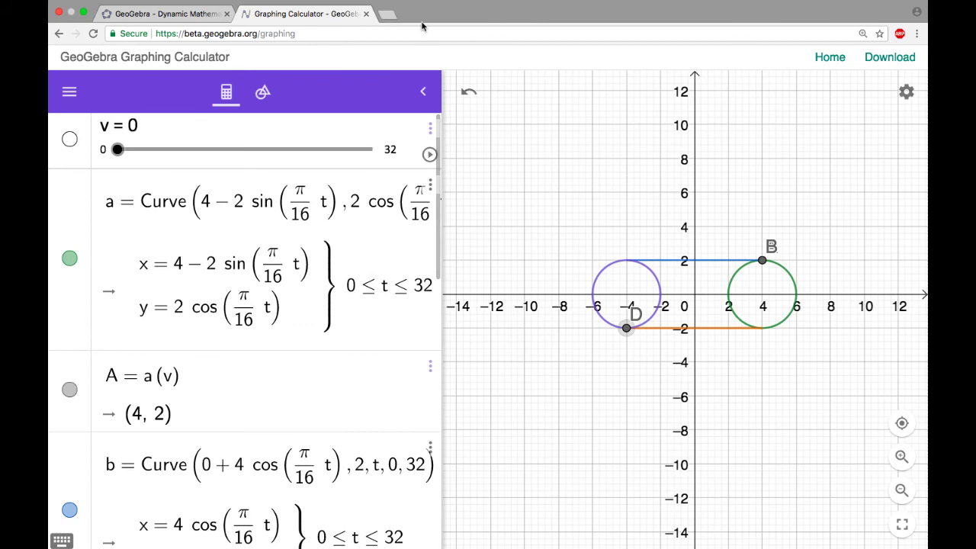
pyautogui.click(431, 156)
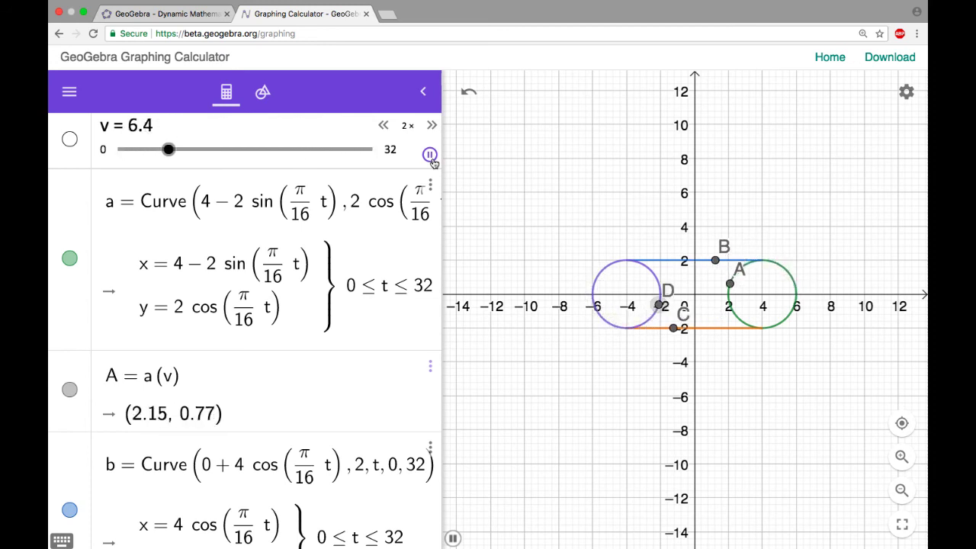
pyautogui.click(431, 156)
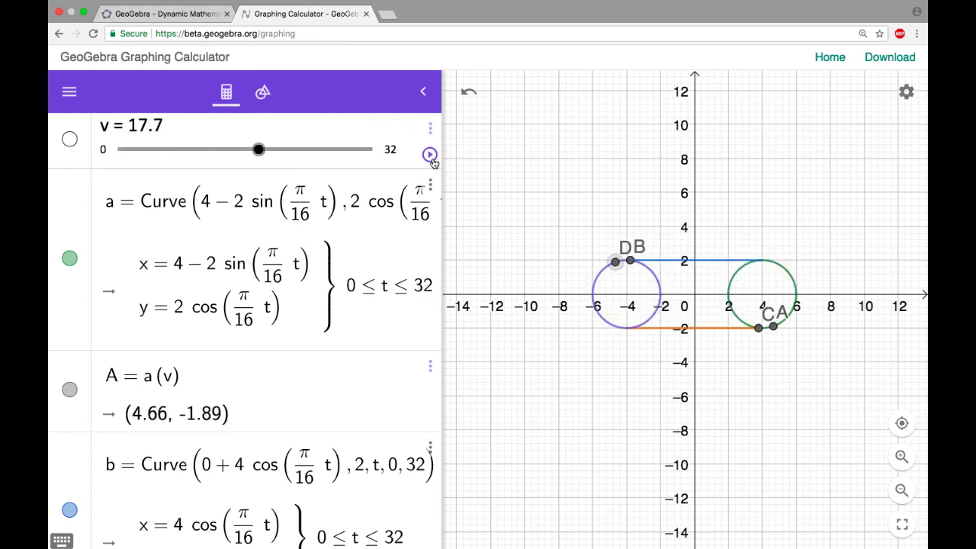
# Step: Hide the four points D, C, B and A from the graph, keeping their curves shown
pyautogui.scroll(-10, 244, 320)
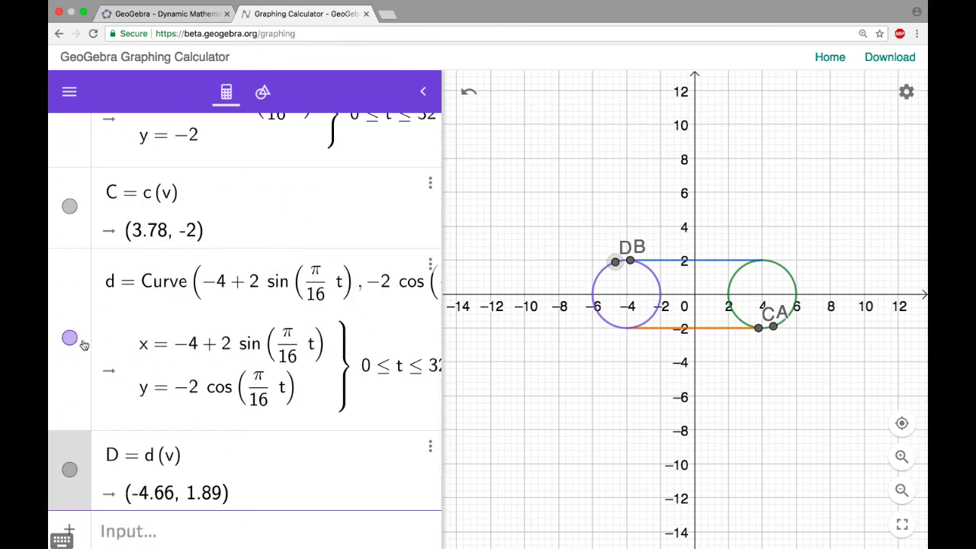
pyautogui.click(69, 471)
pyautogui.scroll(2, 106, 351)
pyautogui.click(70, 259)
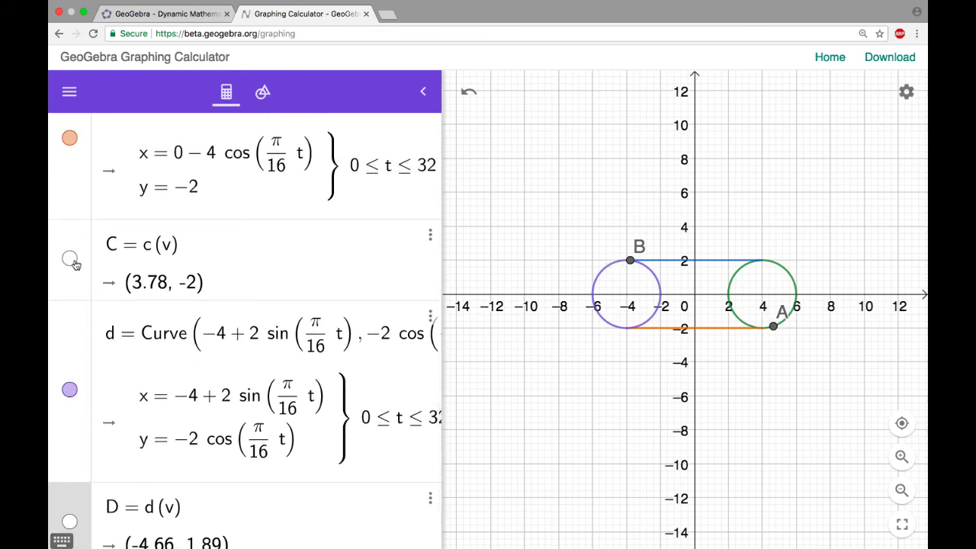
pyautogui.scroll(8, 73, 264)
pyautogui.click(71, 264)
pyautogui.scroll(3, 73, 267)
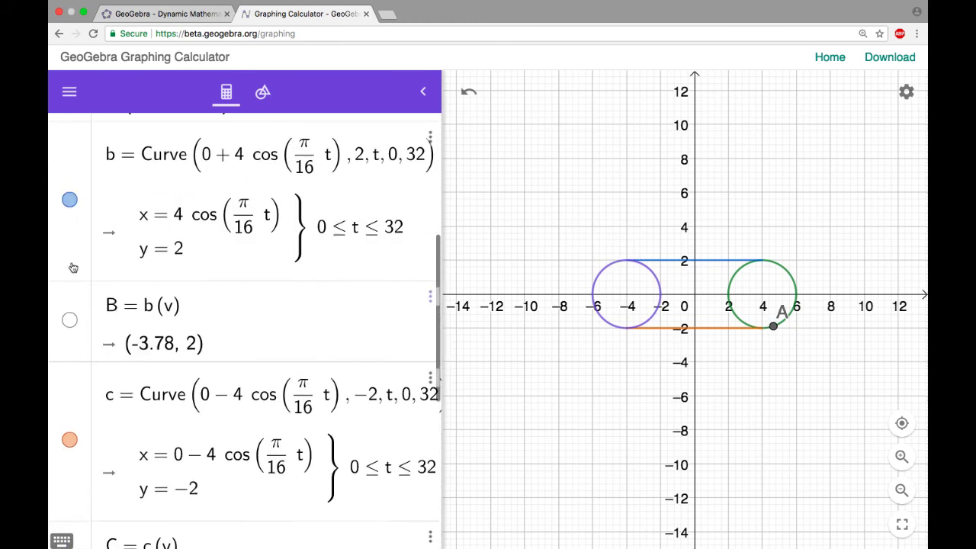
pyautogui.scroll(6, 73, 265)
pyautogui.click(70, 251)
# Step: Start a new nested If expression that gives b(v) for v < 16 and d(v) for v < 32
pyautogui.scroll(-4, 193, 310)
pyautogui.scroll(-5, 194, 310)
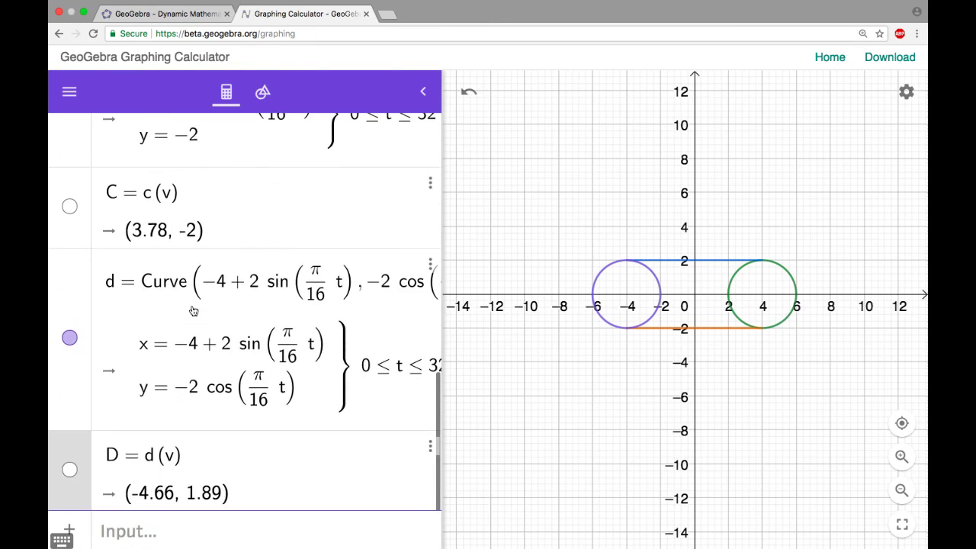
pyautogui.click(143, 524)
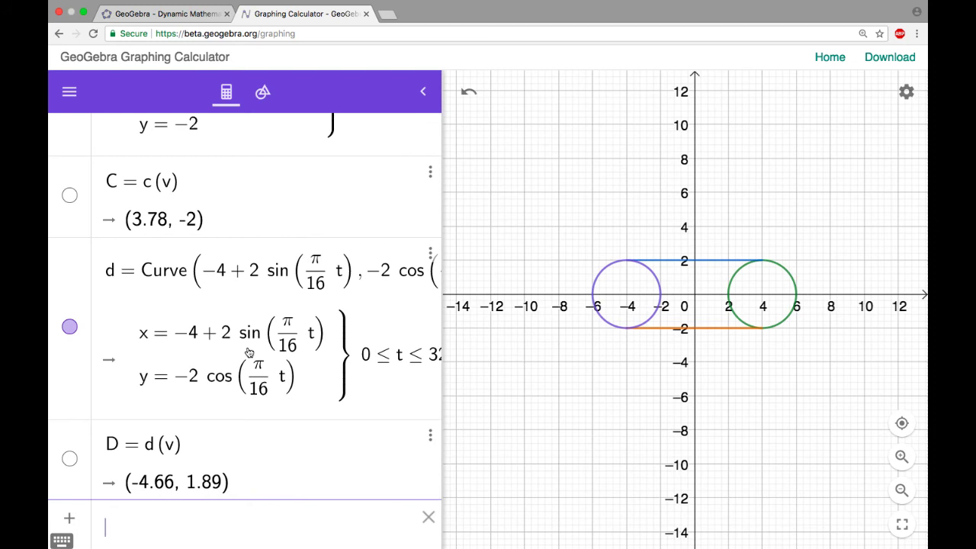
pyautogui.write('if (')
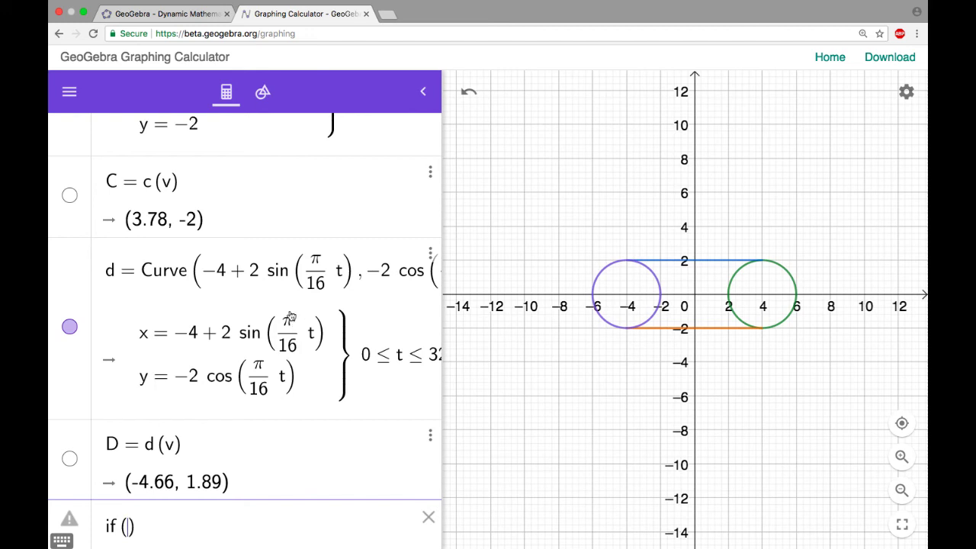
pyautogui.write('v<16, ')
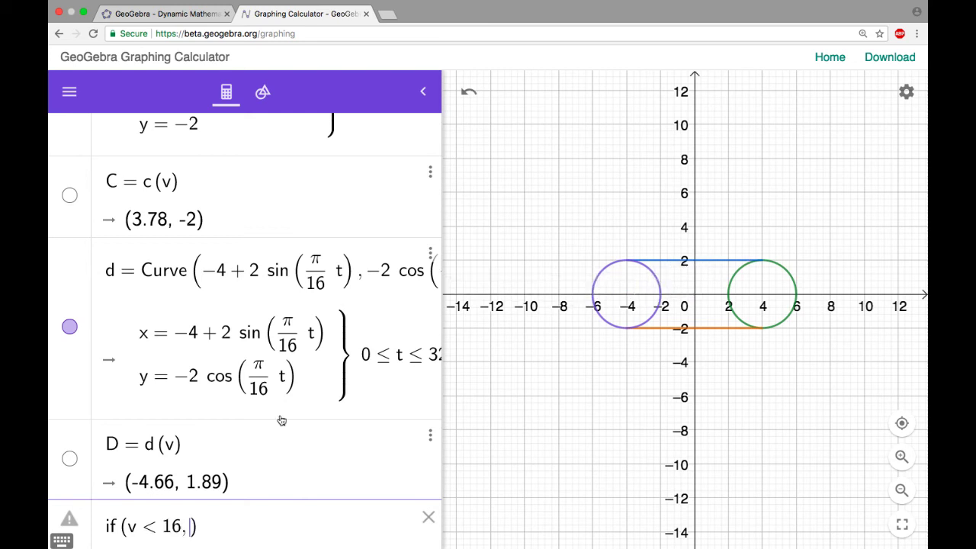
pyautogui.write('b(v)),')
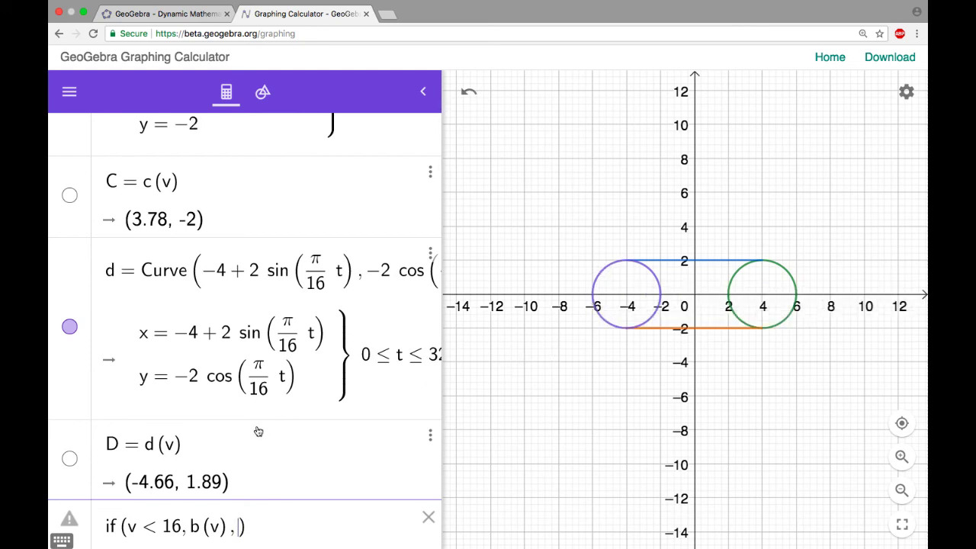
pyautogui.write('if(v < ')
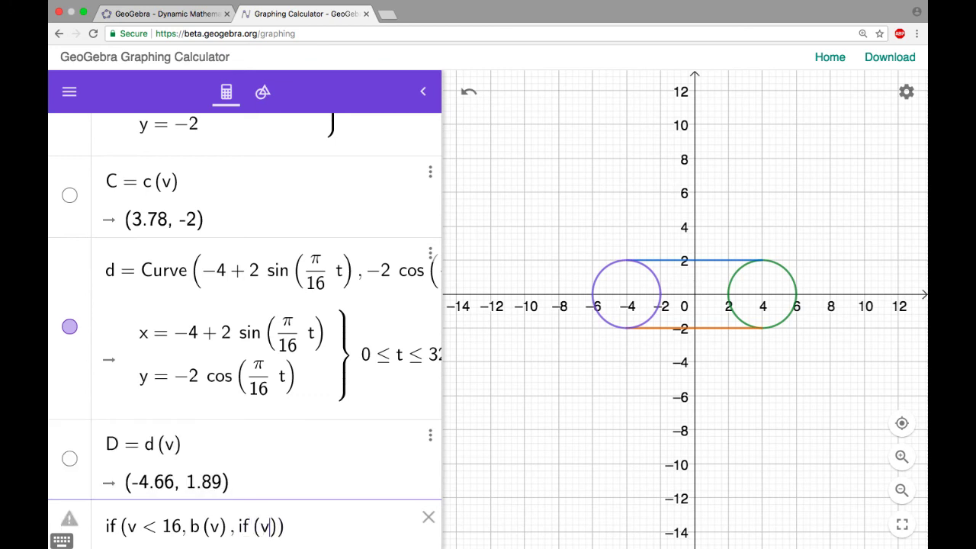
pyautogui.write('32')
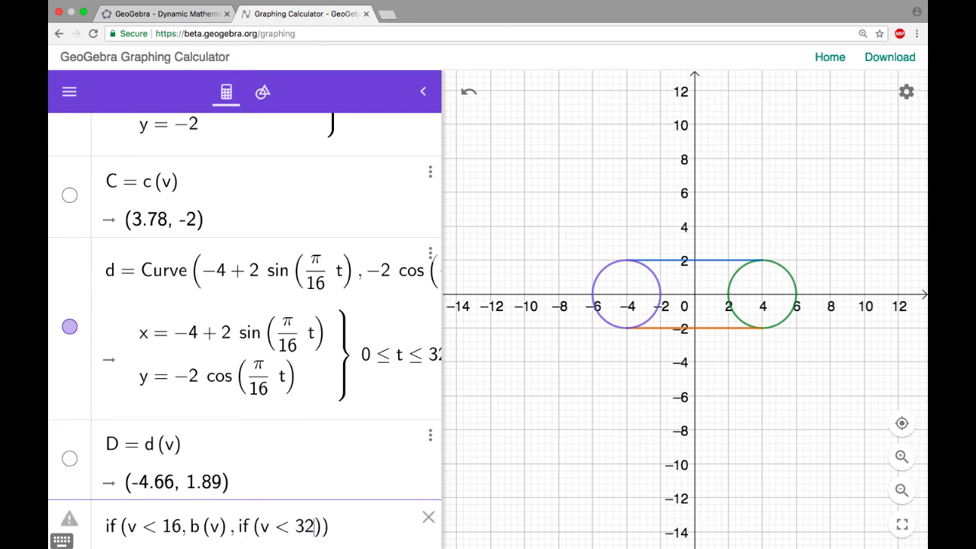
pyautogui.write(', ')
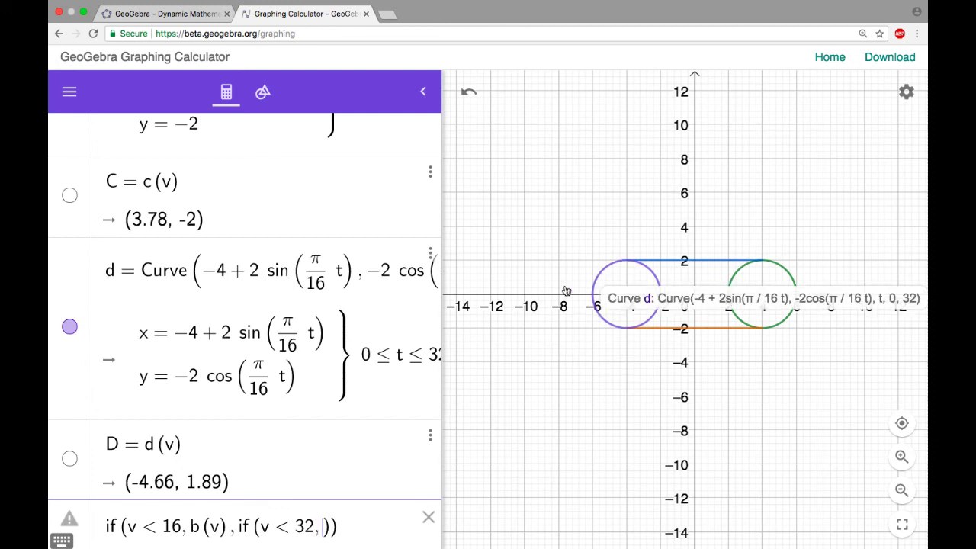
pyautogui.write('d(v), ')
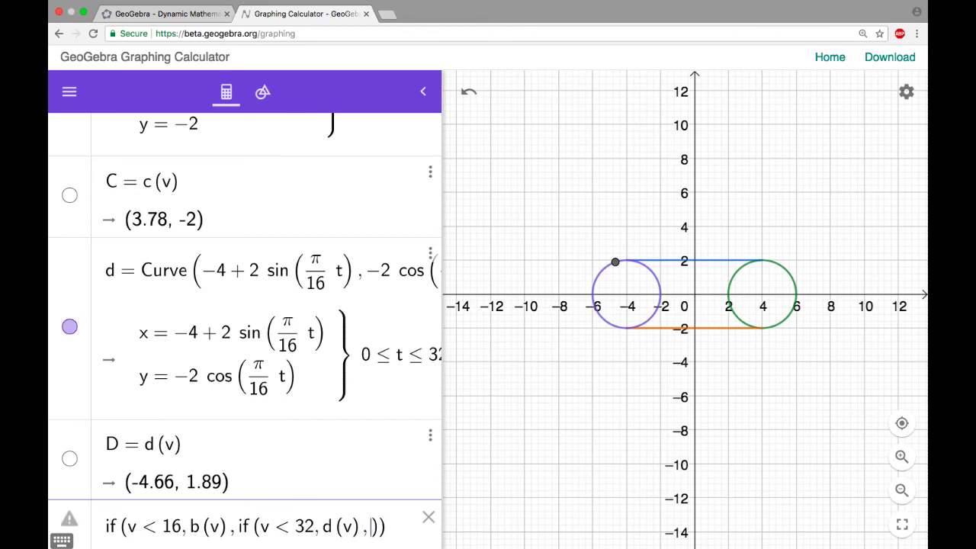
# Step: Extend the nested If expression with a third condition that gives c(v) for v < 48
pyautogui.write('if(')
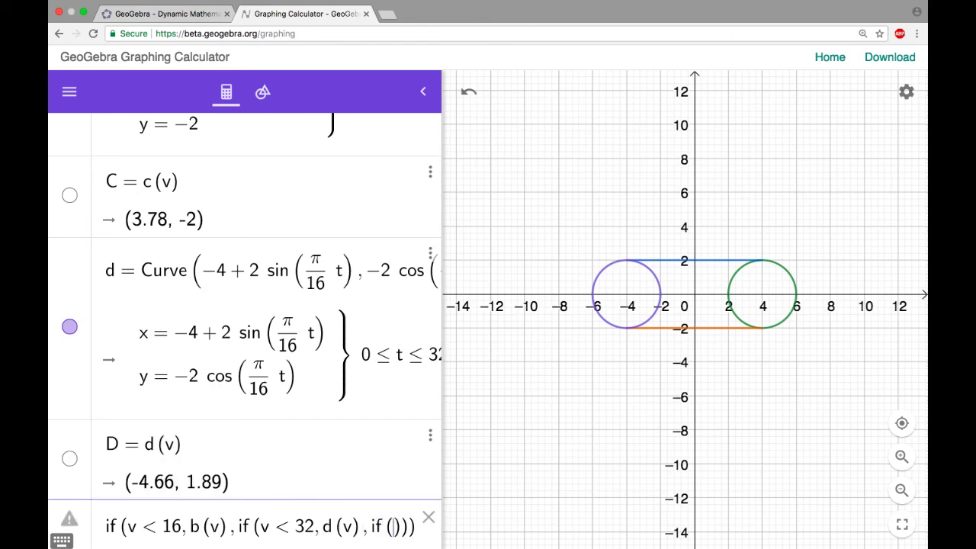
pyautogui.write('v < 48')
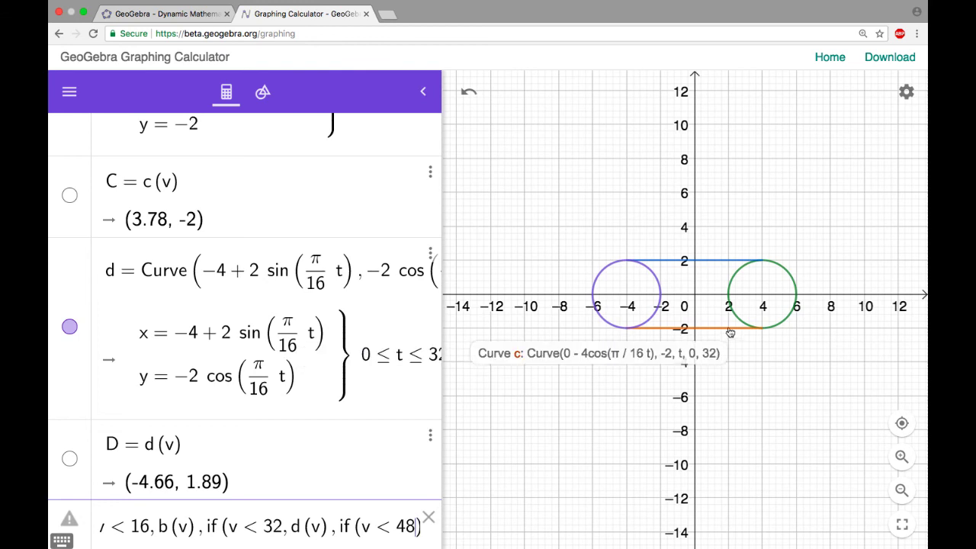
pyautogui.write(', c (v) , ')
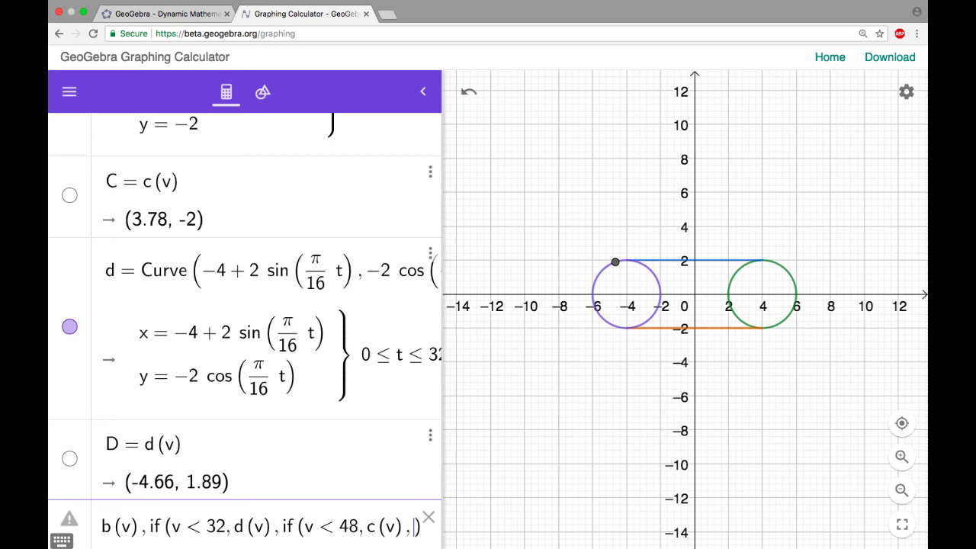
# Step: Add a final nested If that gives a(v) for v < 64 and create the point from the whole expression
pyautogui.write('if (v ')
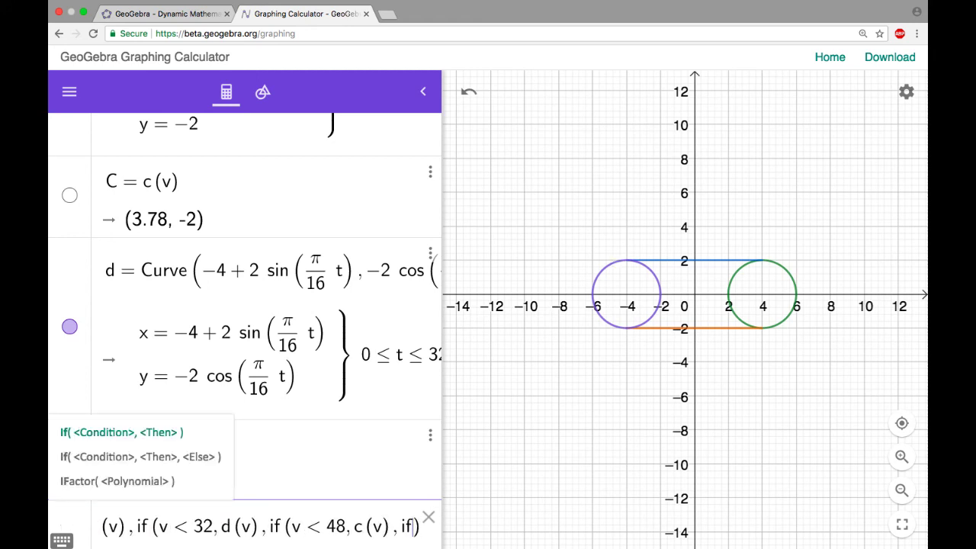
pyautogui.write('< ')
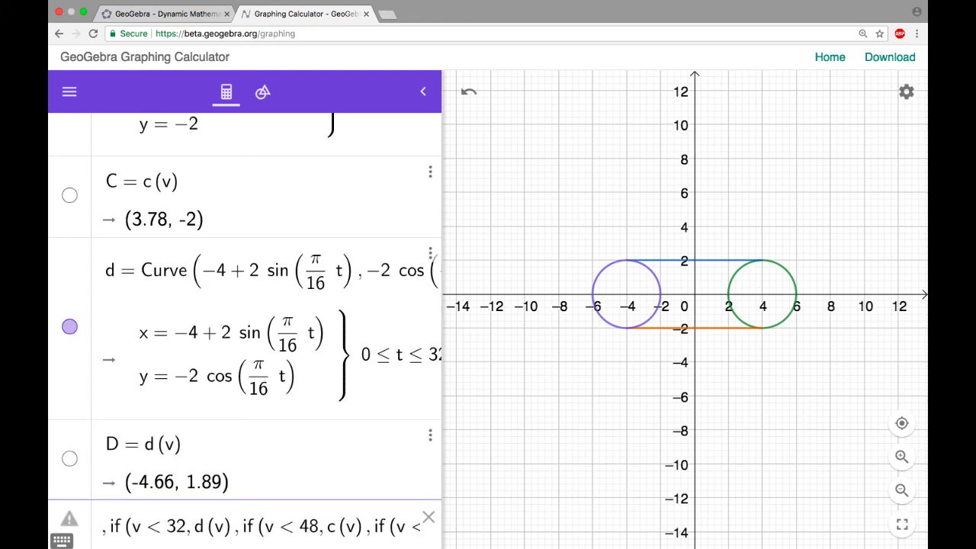
pyautogui.write('6')
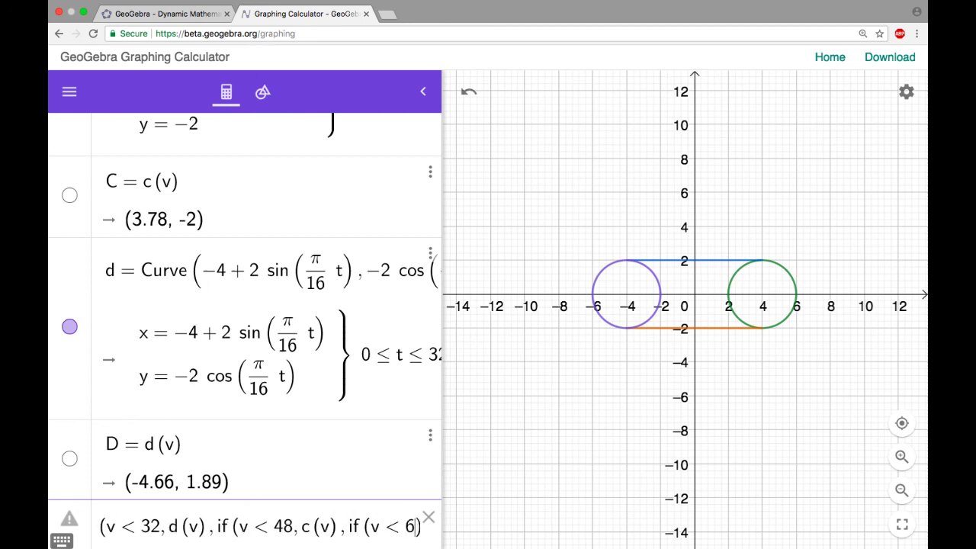
pyautogui.write('4,')
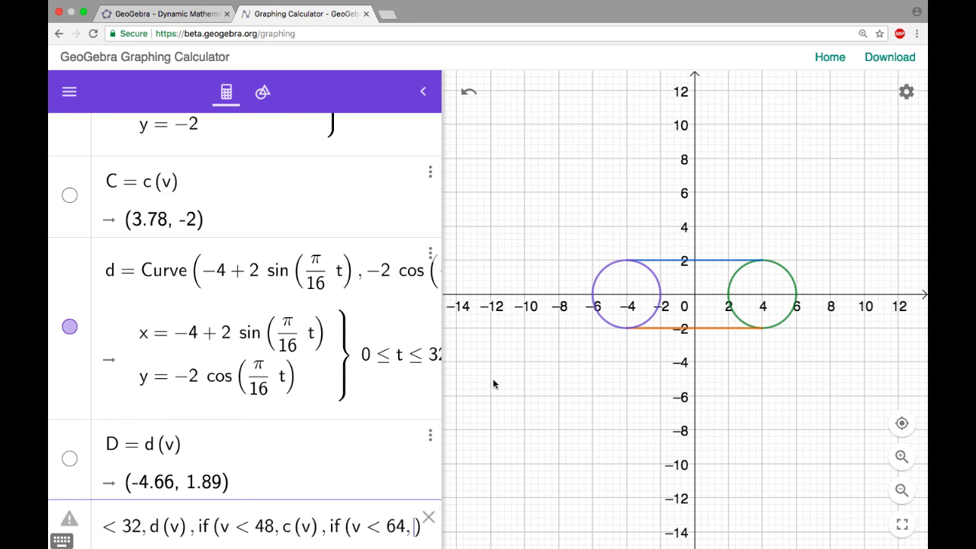
pyautogui.moveTo(789, 278)
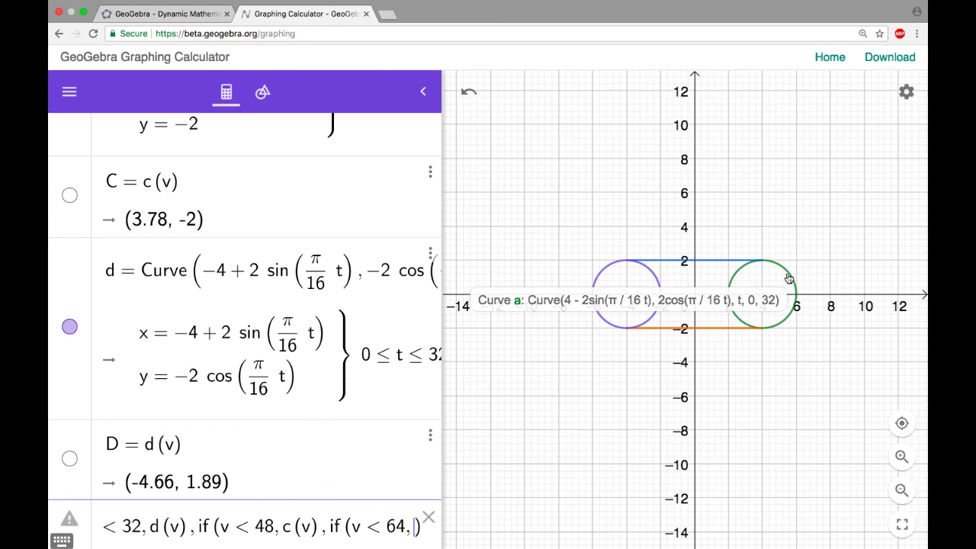
pyautogui.write('a(v')
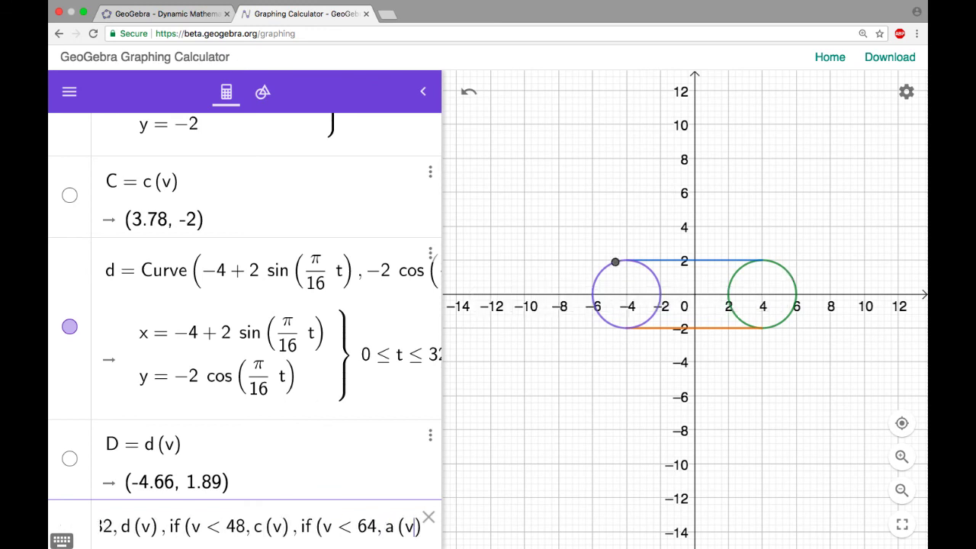
pyautogui.press('Return')
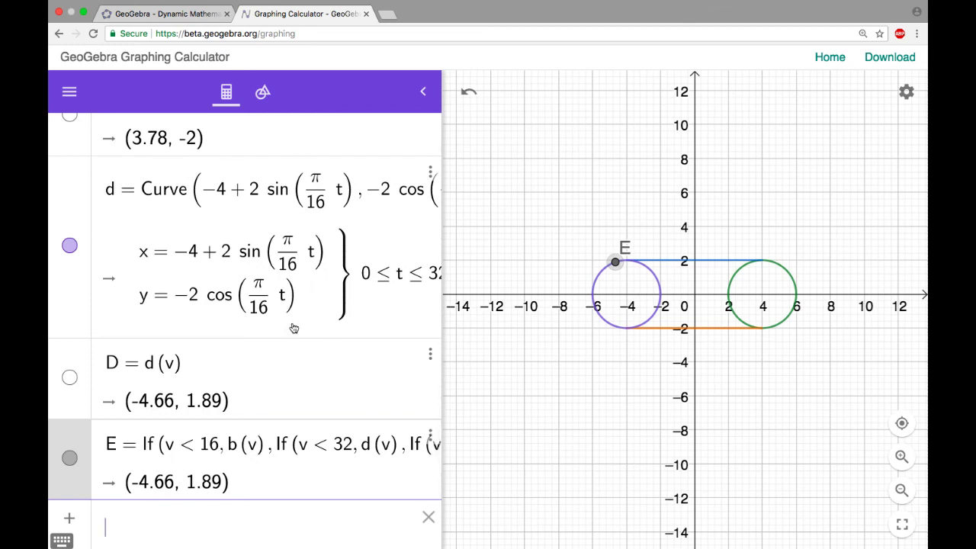
# Step: Reset slider v to 0 and animate it to test the combined point's motion, stopping at about v = 24.1
pyautogui.scroll(10, 295, 328)
pyautogui.moveTo(259, 151); pyautogui.dragTo(70, 144)
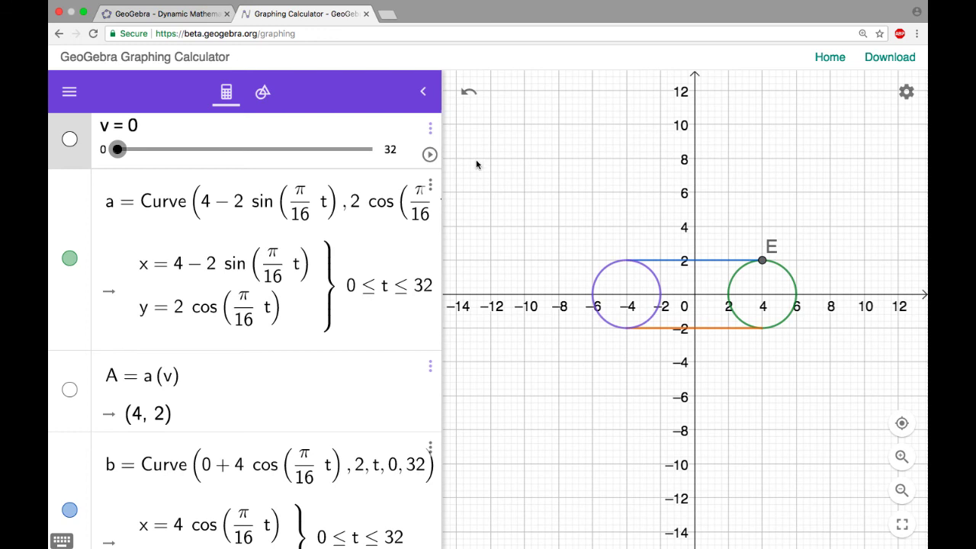
pyautogui.click(430, 155)
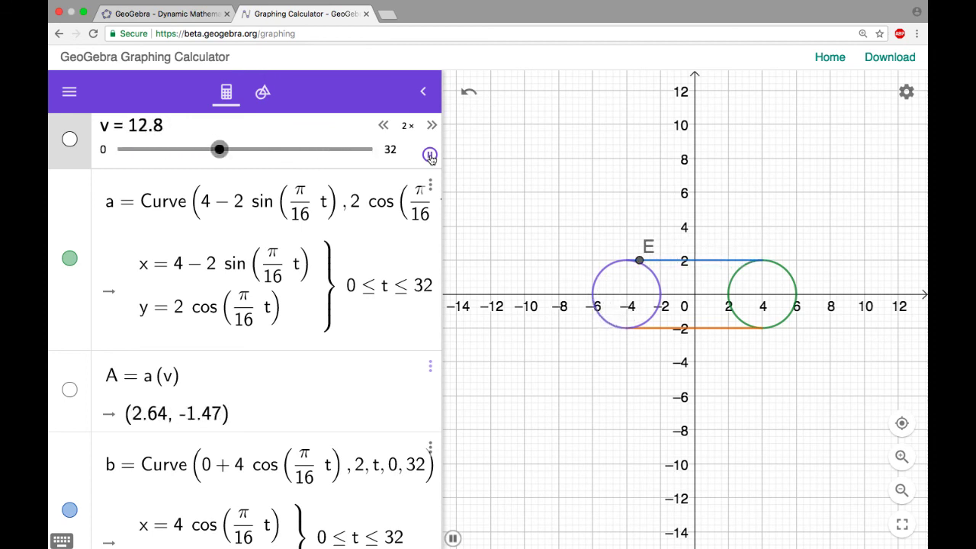
pyautogui.click(431, 156)
# Step: Set slider v's maximum to 64 and animate the point around the whole track, stopping at about v = 8.2
pyautogui.click(389, 152)
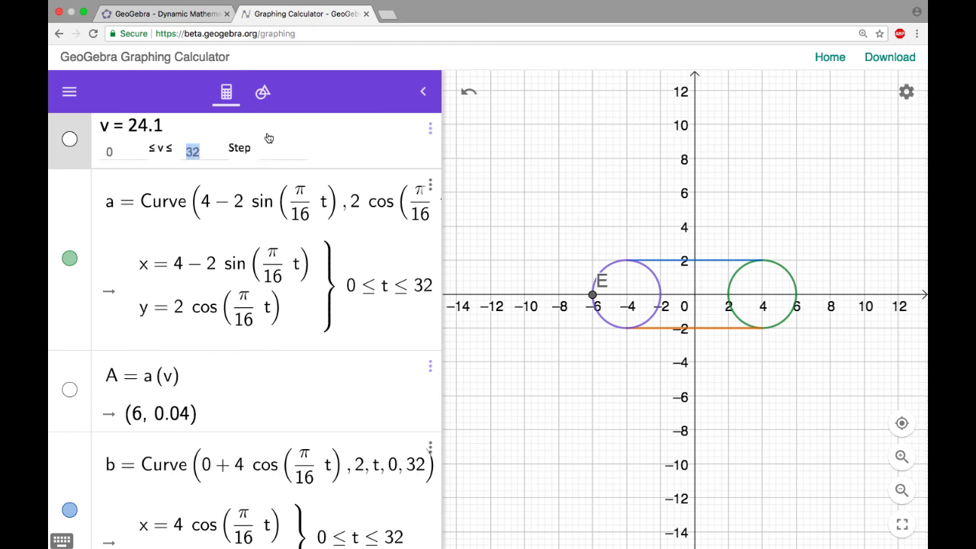
pyautogui.write('64')
pyautogui.press('Return')
pyautogui.moveTo(221, 149); pyautogui.dragTo(156, 147)
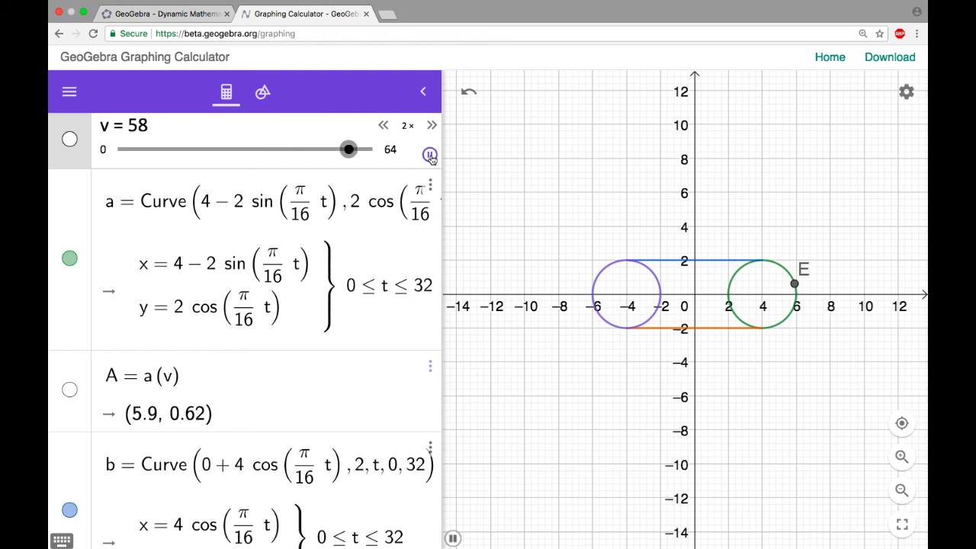
pyautogui.click(430, 156)
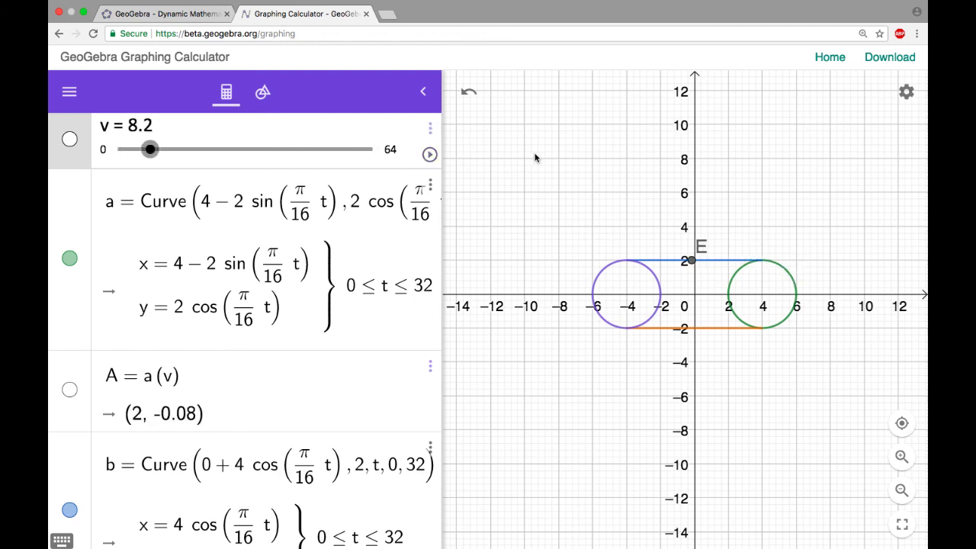